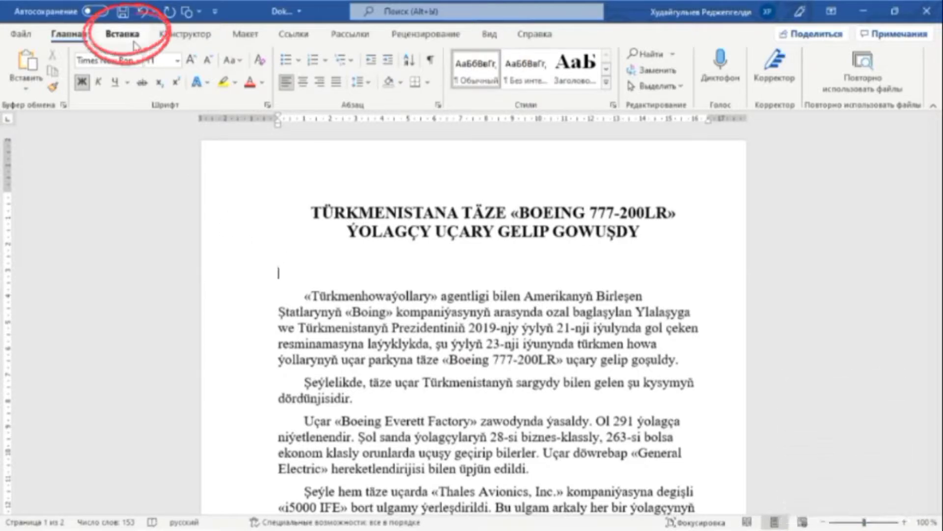
- Insert the underwater colorful fish picture from this device on the empty line below the document title
{"action": "left_click", "coordinate": [135, 42]}
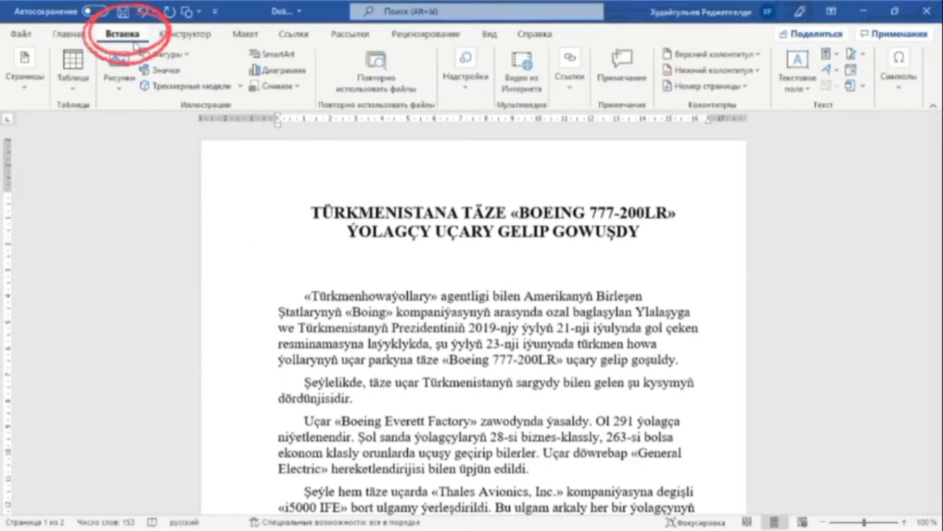
{"action": "left_click", "coordinate": [122, 78]}
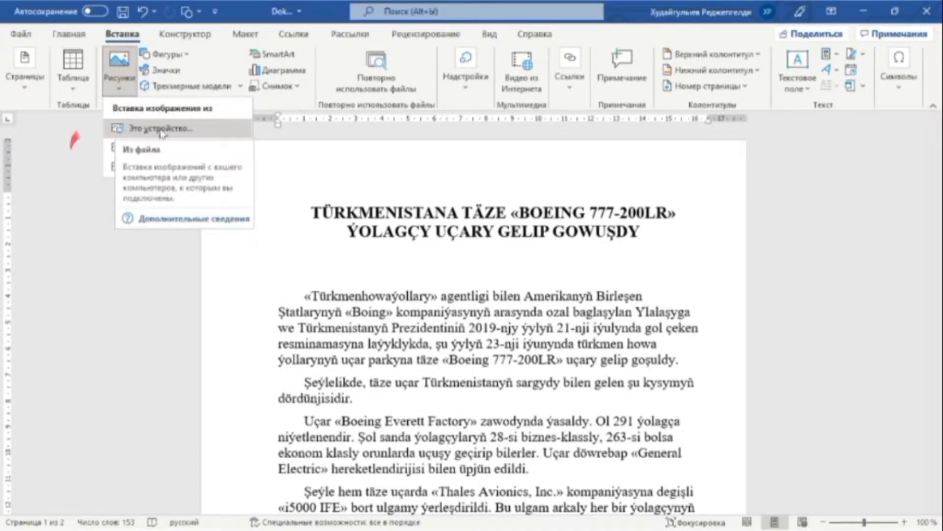
{"action": "left_click", "coordinate": [221, 129]}
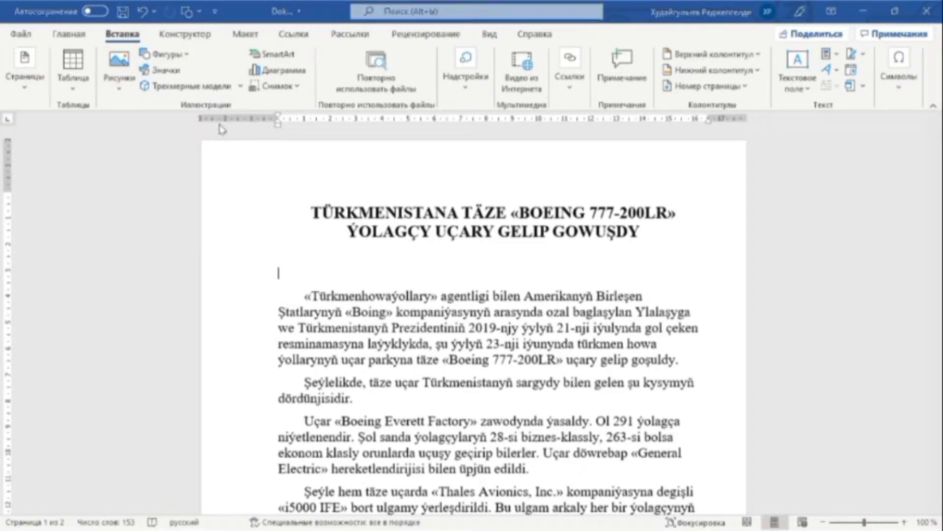
{"action": "left_click", "coordinate": [260, 246]}
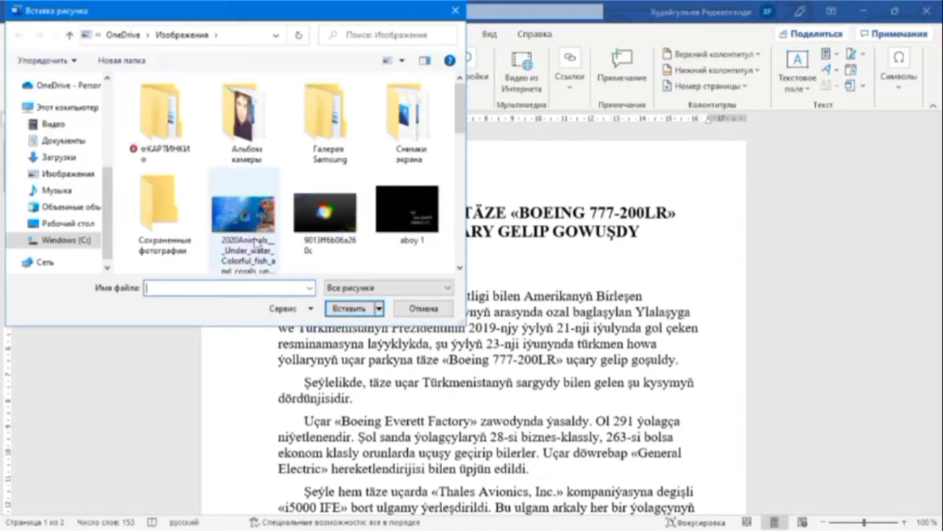
{"action": "left_click", "coordinate": [348, 309]}
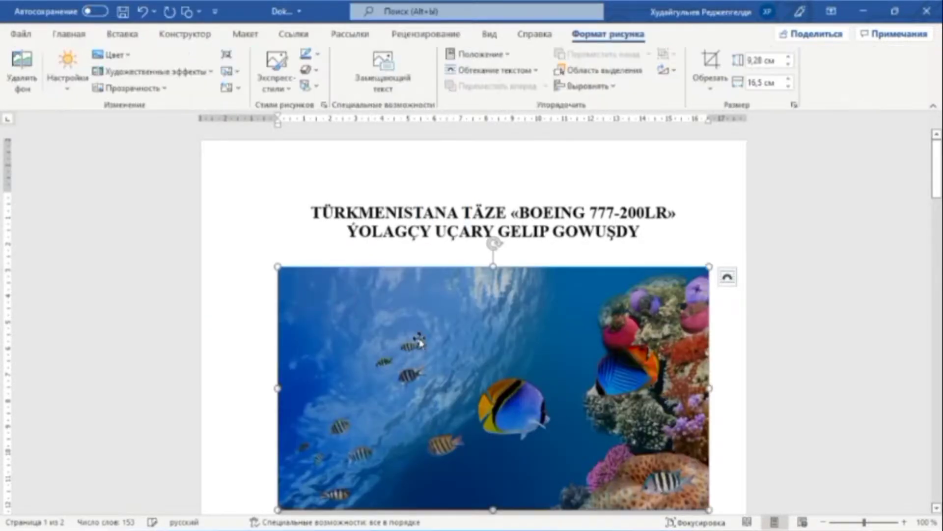
- Shrink the inserted fish picture proportionally to about 12.18 cm wide and 6.85 cm high
{"action": "scroll", "coordinate": [484, 361], "scroll_direction": "down", "scroll_amount": 4}
{"action": "scroll", "coordinate": [487, 358], "scroll_direction": "up", "scroll_amount": 3}
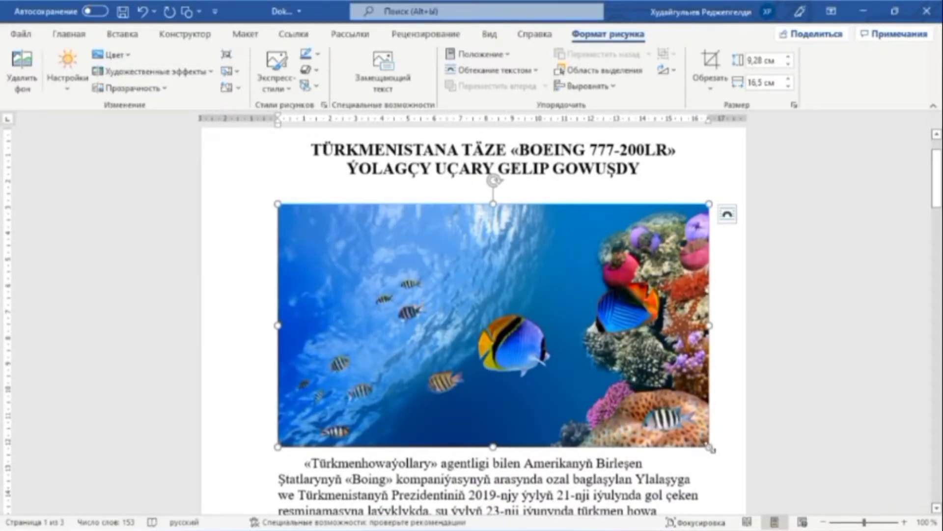
{"action": "left_click_drag", "start_coordinate": [711, 448], "coordinate": [596, 383]}
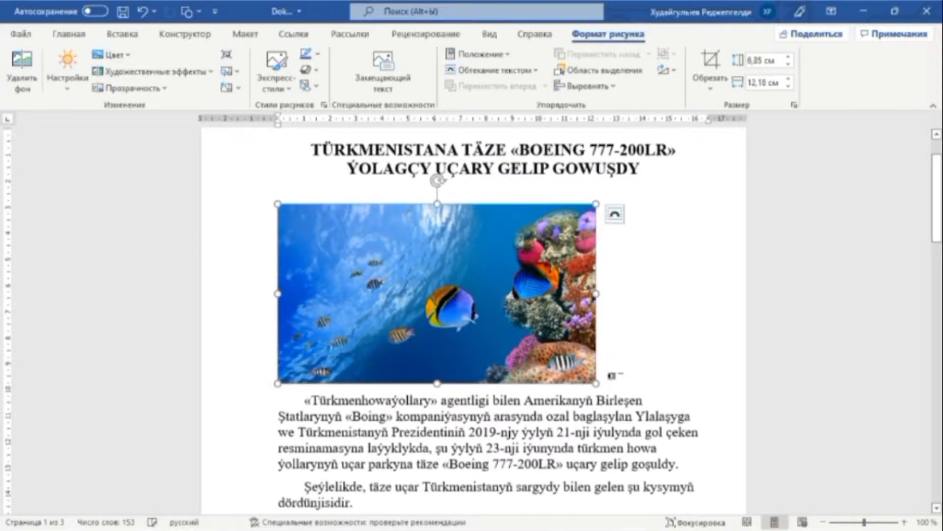
- Place the fish picture in the first paragraph with square text wrapping and shrink it to about 11.67 × 6.56 cm
{"action": "left_click", "coordinate": [614, 215]}
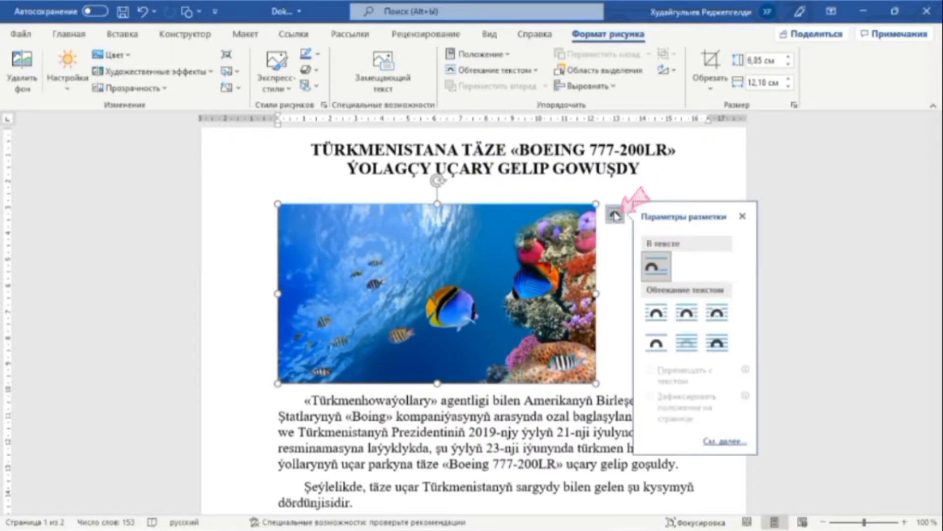
{"action": "left_click", "coordinate": [658, 318]}
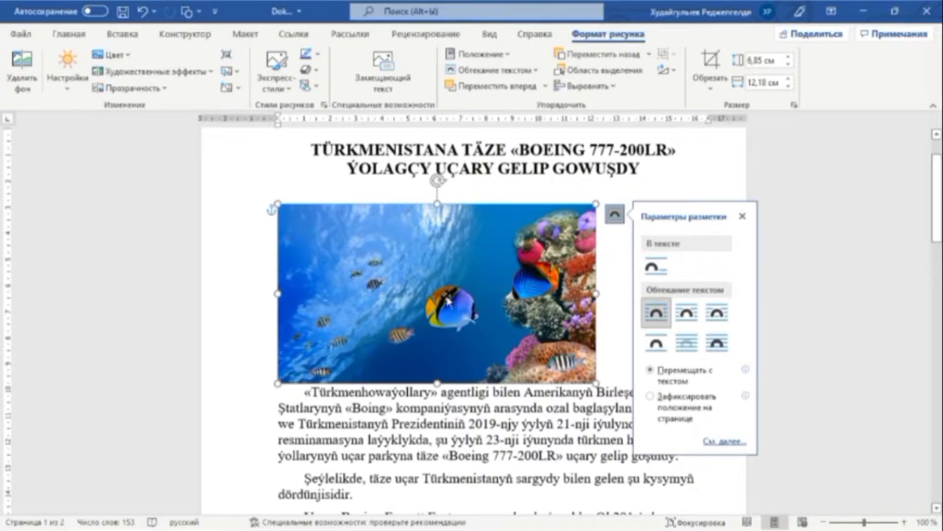
{"action": "left_click_drag", "start_coordinate": [441, 302], "coordinate": [432, 351]}
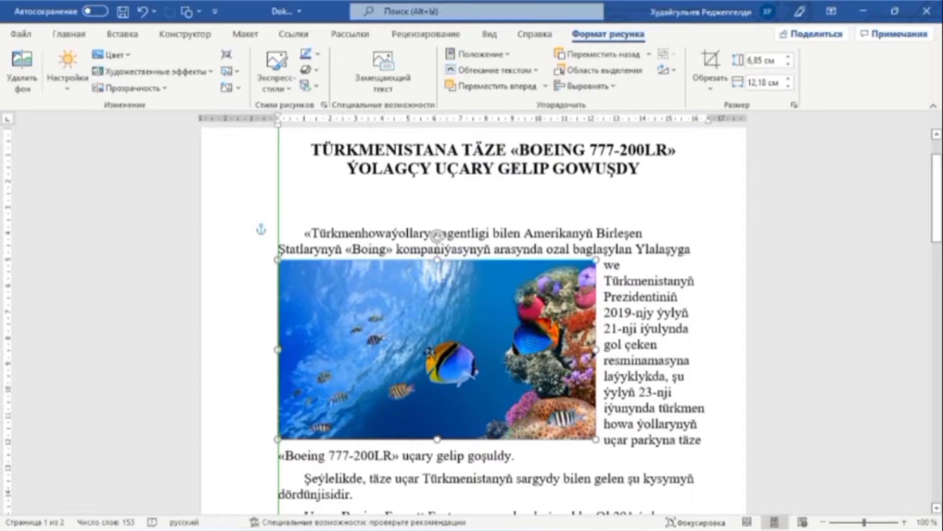
{"action": "left_click_drag", "start_coordinate": [596, 439], "coordinate": [514, 406]}
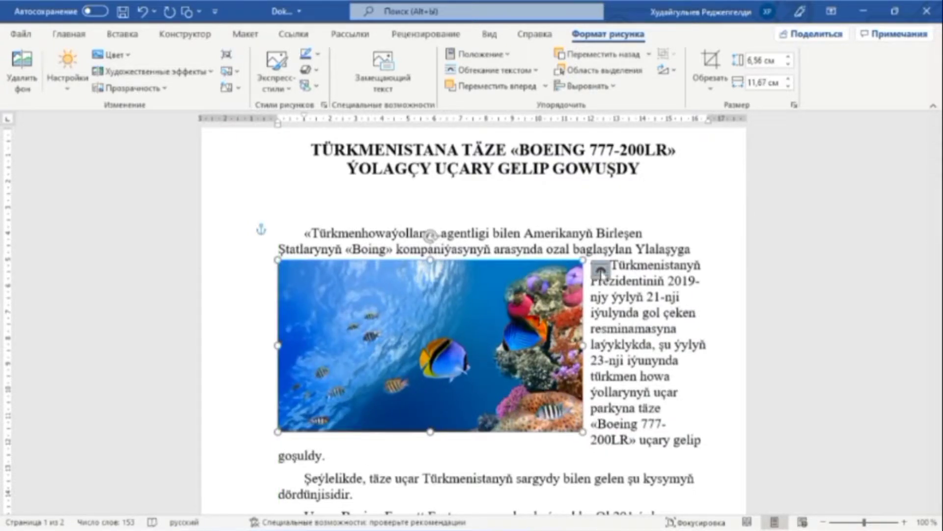
- Switch the fish picture to top and bottom wrapping and move it toward the page centre, below the paragraph's third line
{"action": "left_click", "coordinate": [600, 269]}
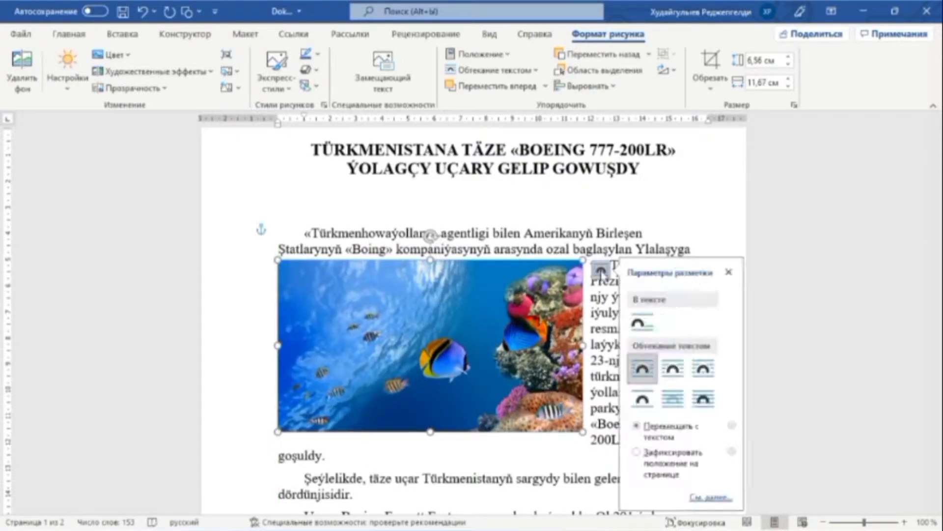
{"action": "left_click", "coordinate": [640, 400]}
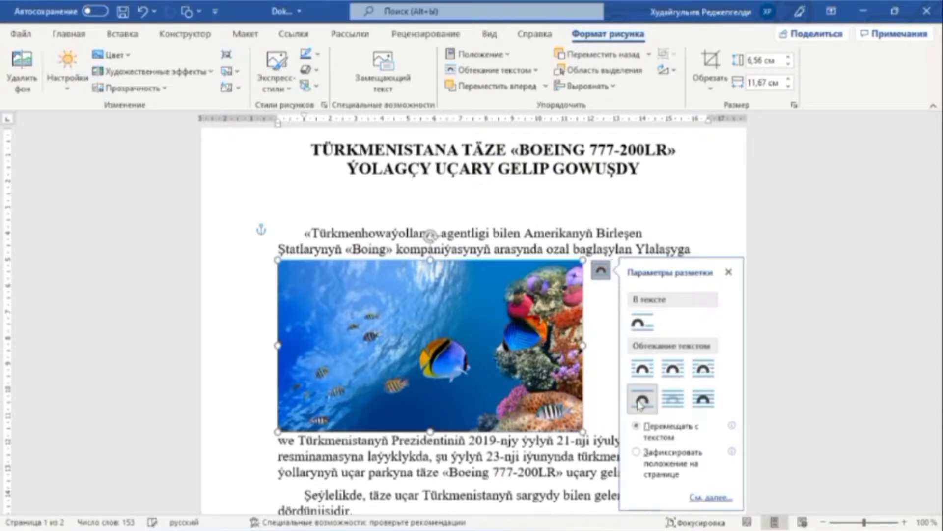
{"action": "left_click_drag", "start_coordinate": [407, 356], "coordinate": [434, 372]}
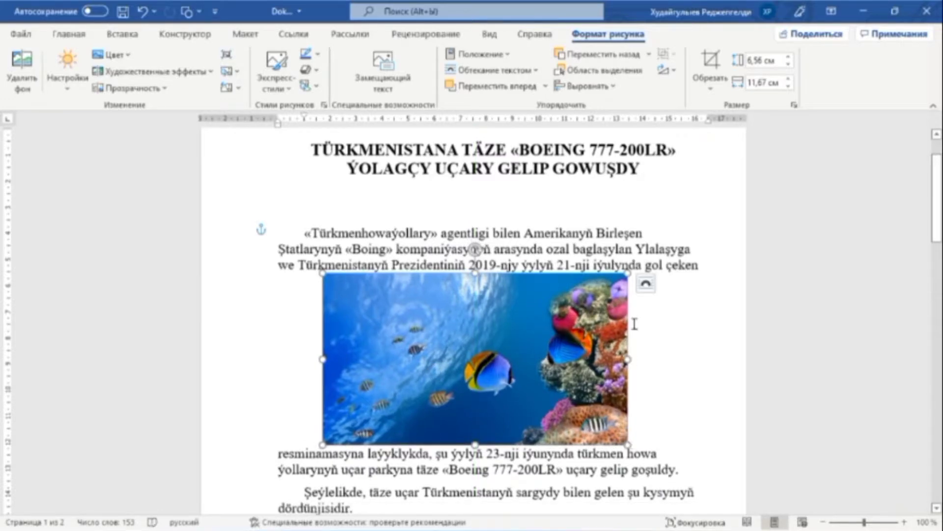
- Try the fish picture behind the text and in front of the text
{"action": "left_click", "coordinate": [646, 289]}
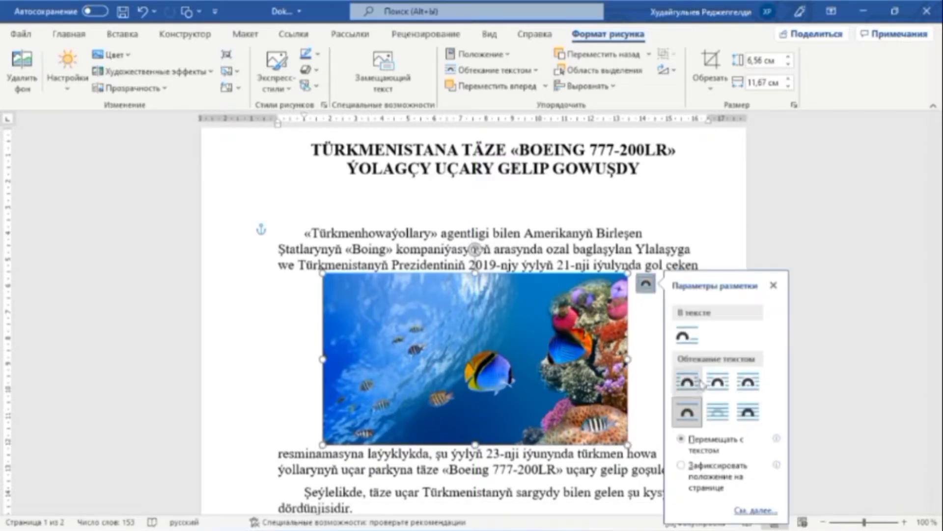
{"action": "left_click", "coordinate": [717, 410]}
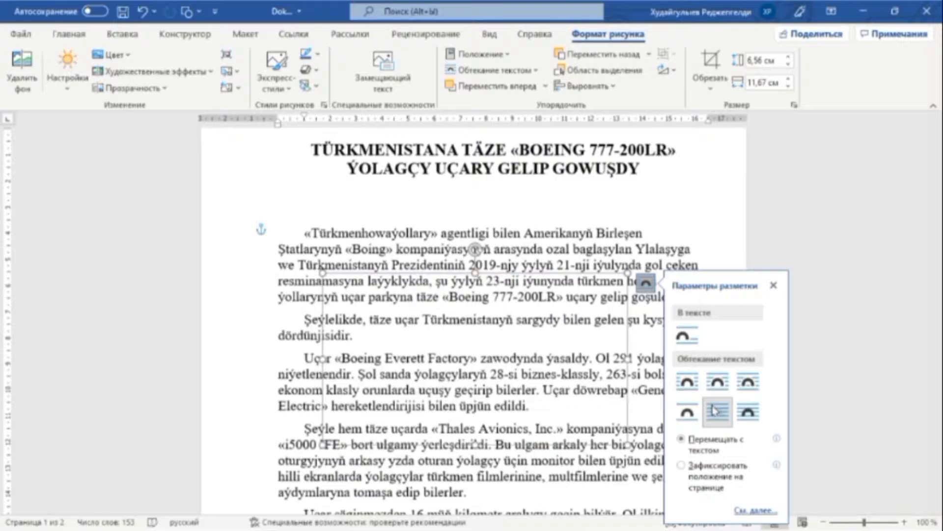
{"action": "left_click", "coordinate": [748, 415]}
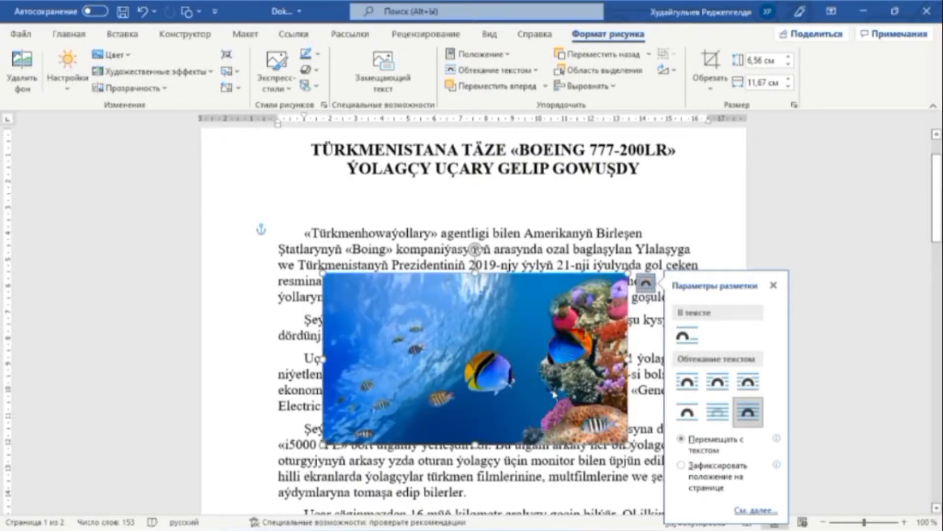
- Return the fish picture to square wrapping at the left margin and delete it from the document
{"action": "left_click", "coordinate": [687, 383]}
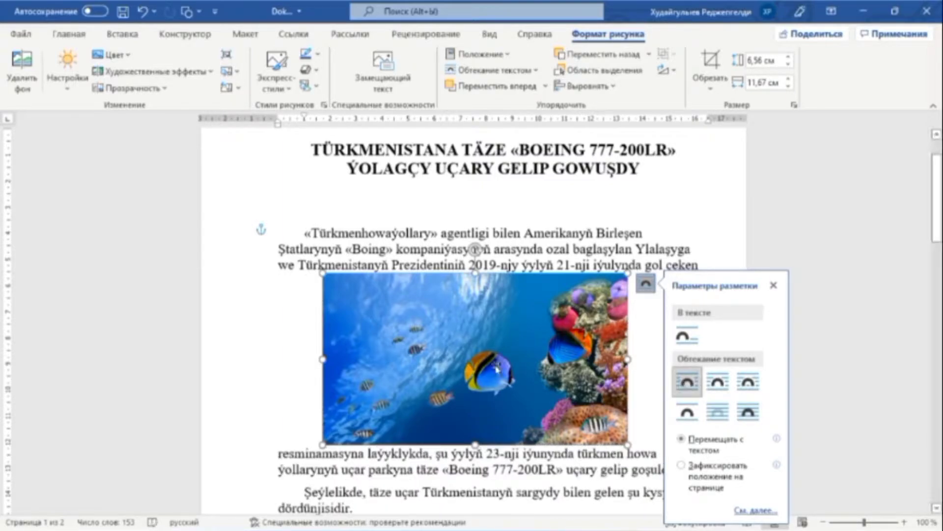
{"action": "left_click_drag", "start_coordinate": [494, 361], "coordinate": [430, 367]}
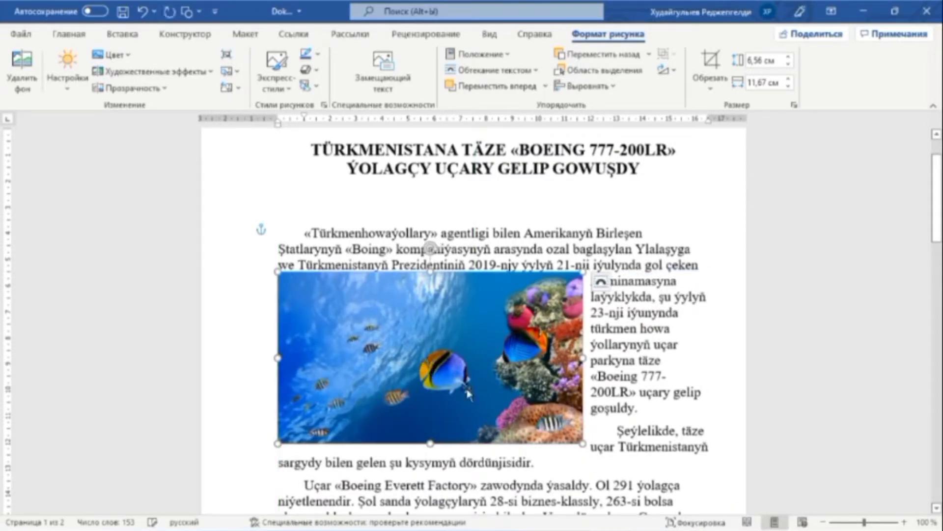
{"action": "key", "text": "Delete"}
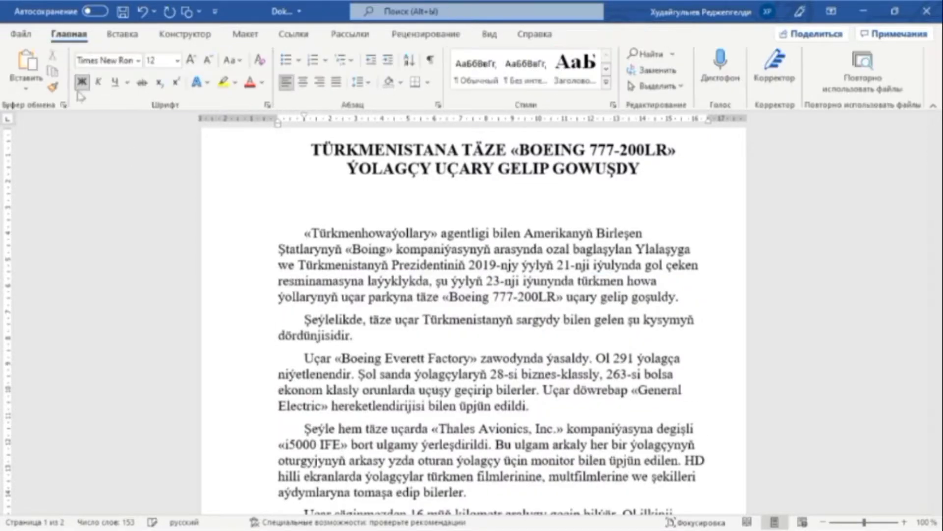
- Search the online pictures for "Howa yollary" with the Creative Commons only filter turned off
{"action": "left_click", "coordinate": [123, 34]}
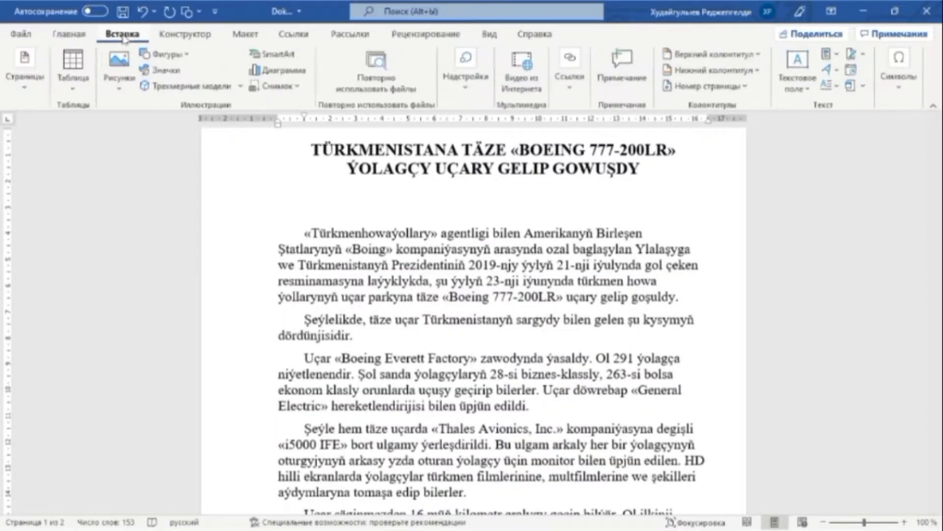
{"action": "left_click", "coordinate": [119, 74]}
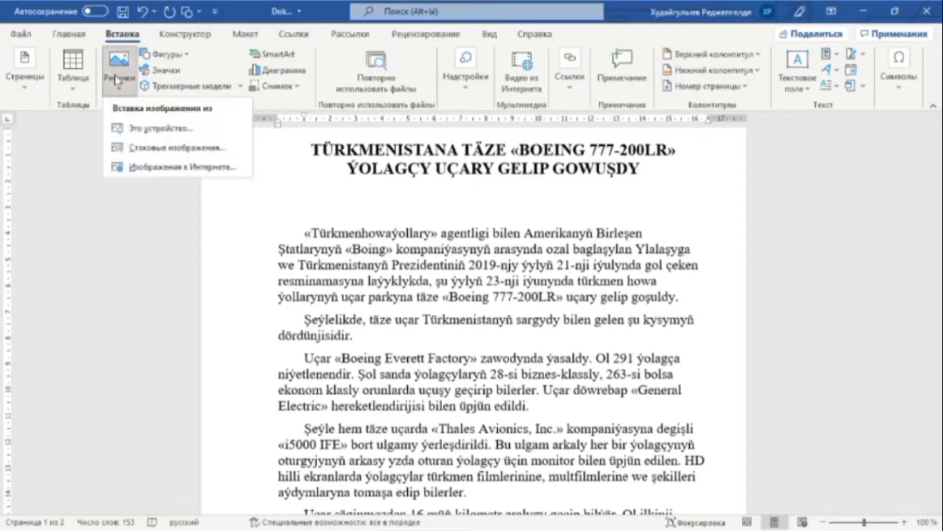
{"action": "left_click", "coordinate": [186, 170]}
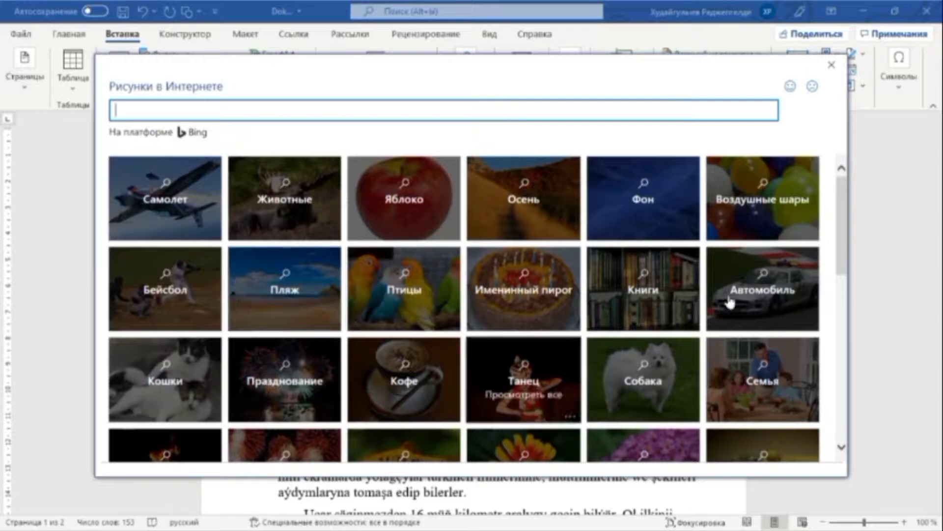
{"action": "scroll", "coordinate": [598, 301], "scroll_direction": "down", "scroll_amount": 5}
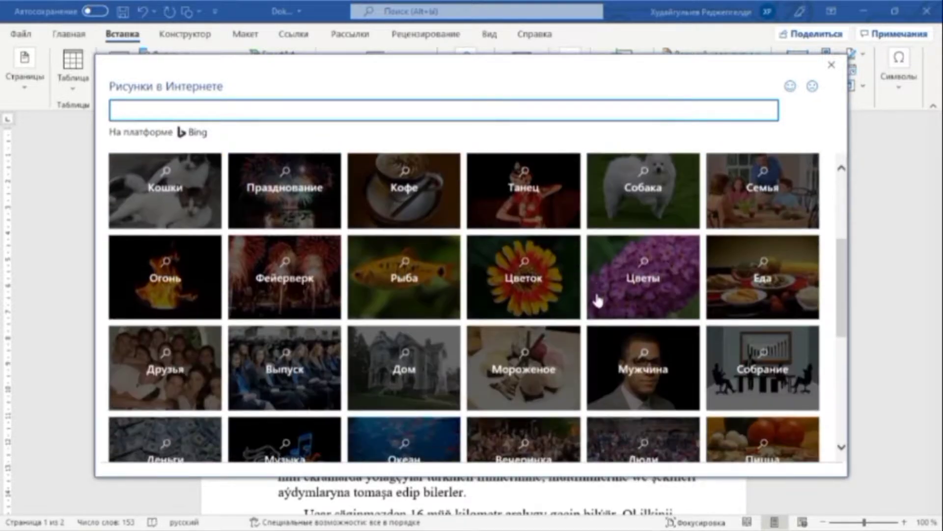
{"action": "scroll", "coordinate": [598, 301], "scroll_direction": "down", "scroll_amount": 3}
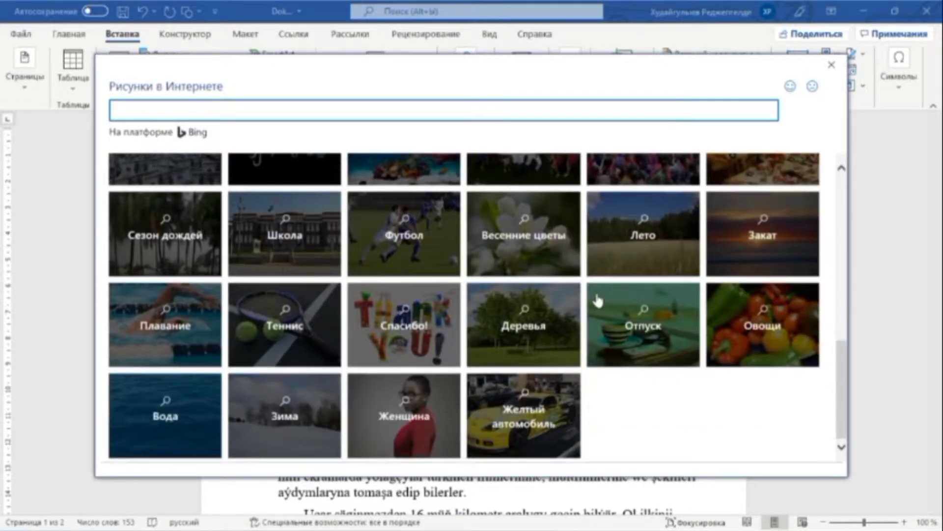
{"action": "scroll", "coordinate": [597, 301], "scroll_direction": "up", "scroll_amount": 8}
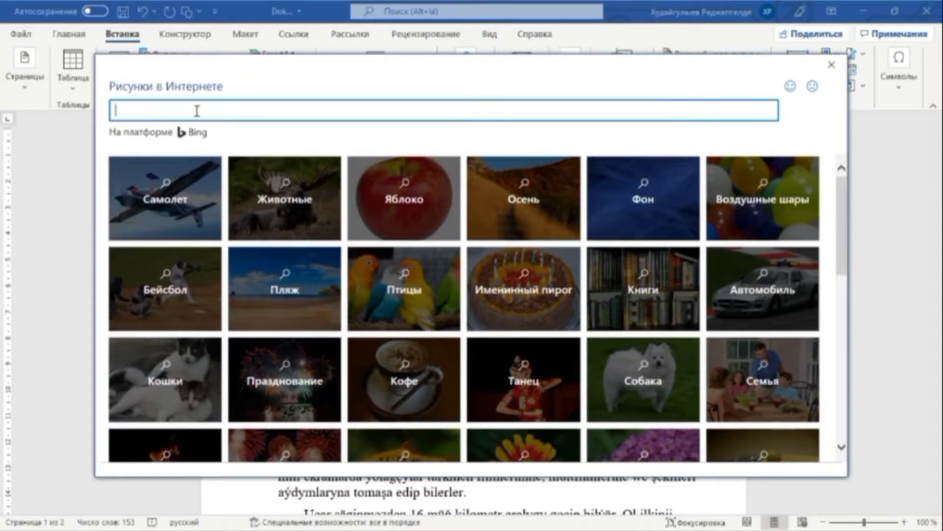
{"action": "type", "text": "н"}
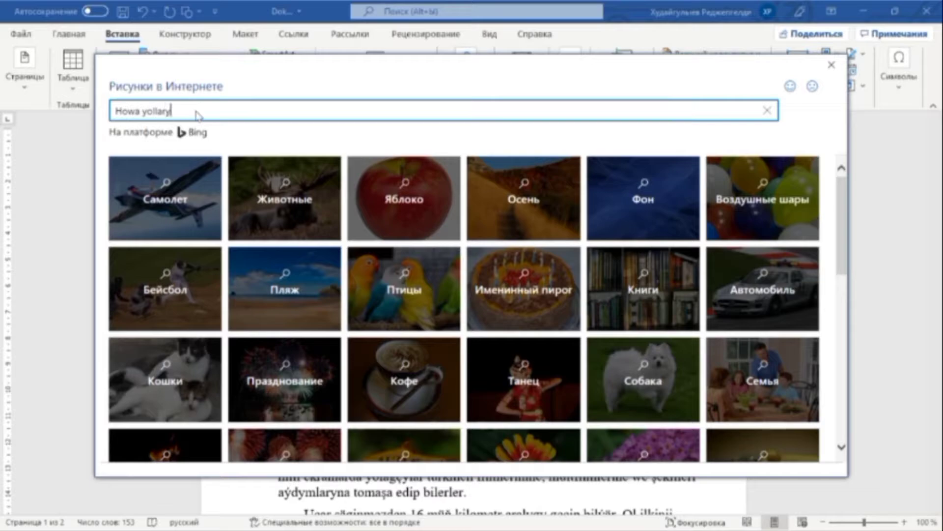
{"action": "key", "text": "Return"}
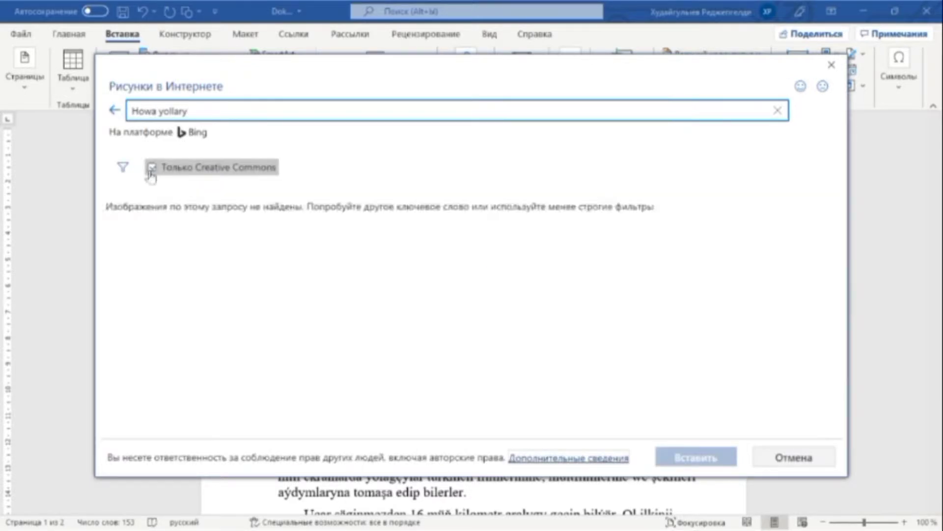
{"action": "left_click", "coordinate": [152, 169]}
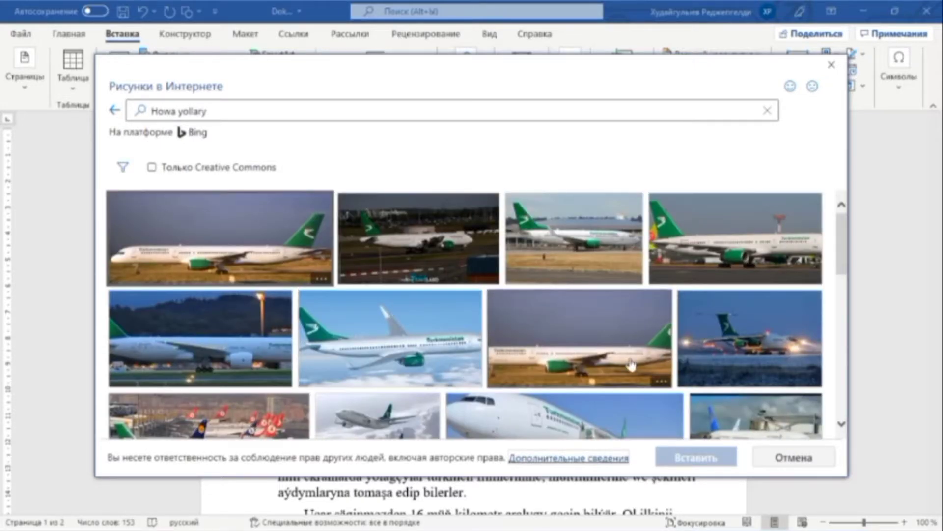
- Insert the search result showing the green-tailed Turkmenistan airliner flying above the clouds into the document
{"action": "scroll", "coordinate": [671, 389], "scroll_direction": "down", "scroll_amount": 2}
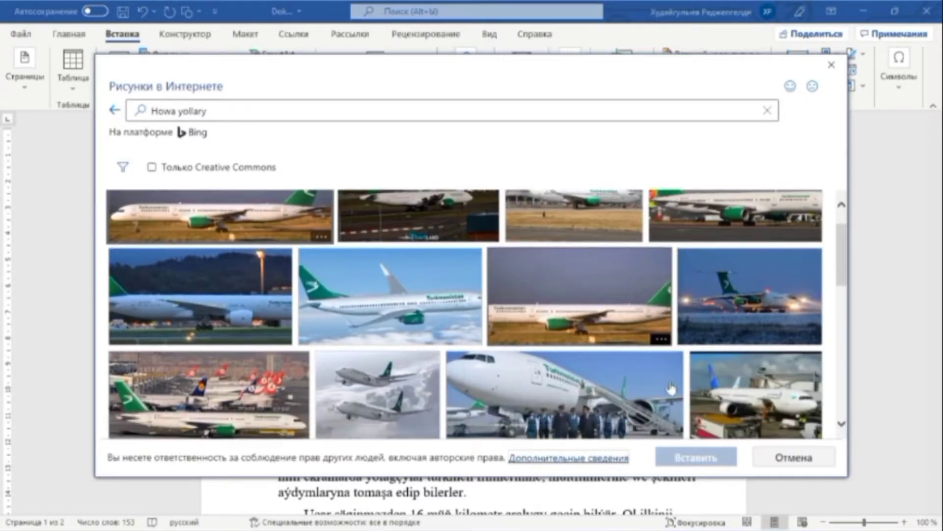
{"action": "scroll", "coordinate": [671, 389], "scroll_direction": "down", "scroll_amount": 1}
{"action": "scroll", "coordinate": [671, 389], "scroll_direction": "down", "scroll_amount": 4}
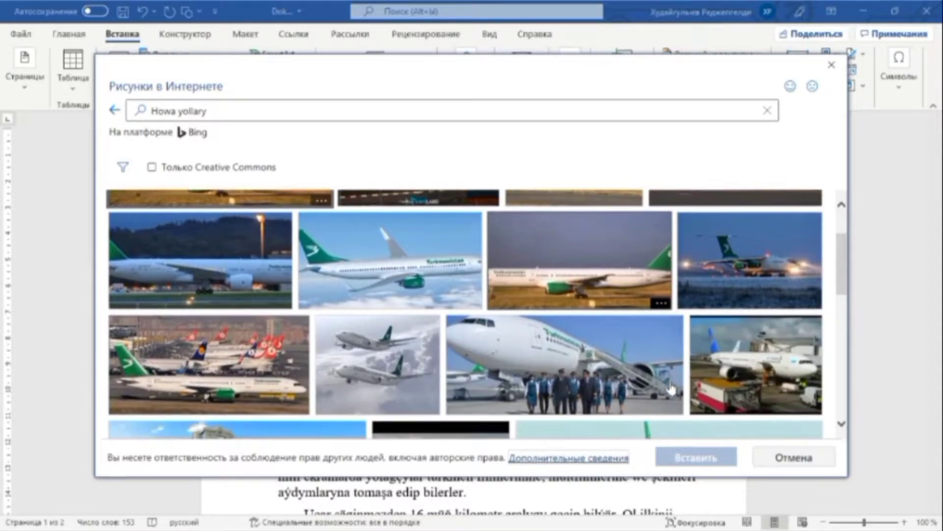
{"action": "scroll", "coordinate": [671, 389], "scroll_direction": "down", "scroll_amount": 1}
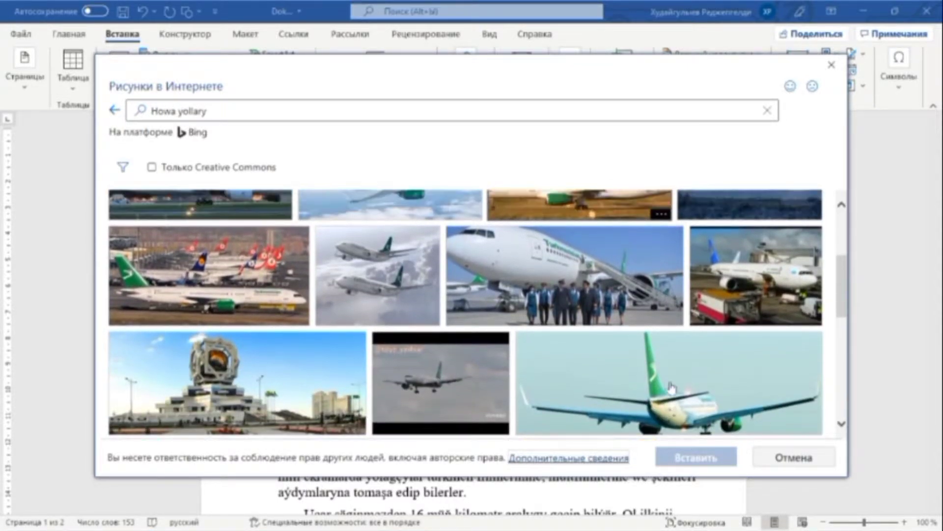
{"action": "scroll", "coordinate": [541, 334], "scroll_direction": "up", "scroll_amount": 2}
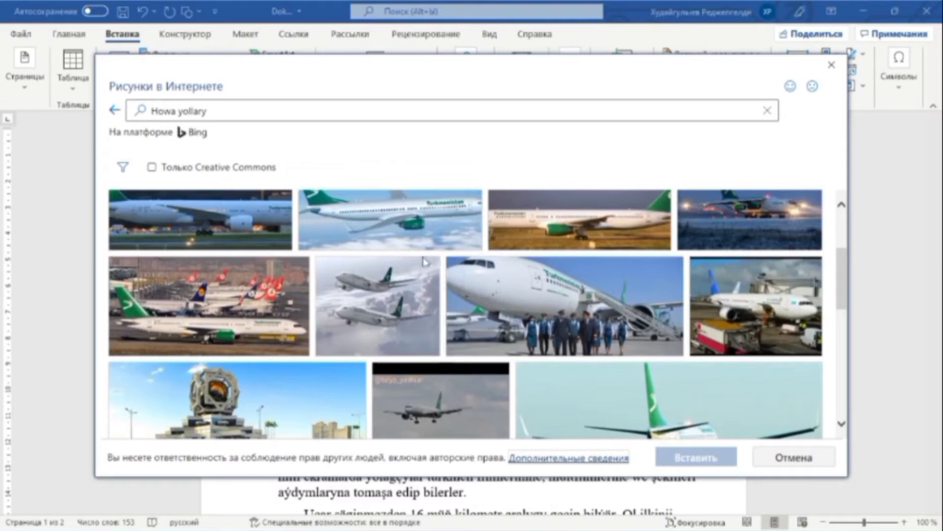
{"action": "scroll", "coordinate": [403, 261], "scroll_direction": "up", "scroll_amount": 2}
{"action": "left_click", "coordinate": [391, 261]}
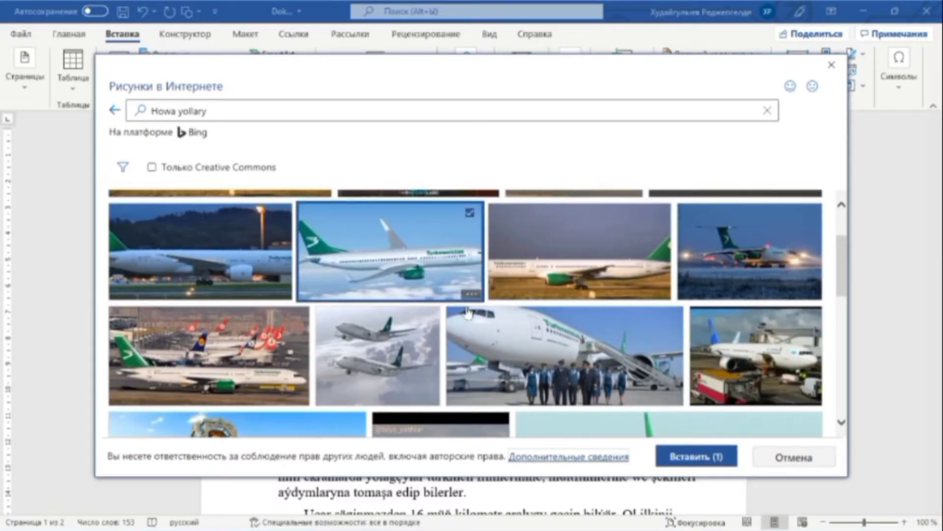
{"action": "left_click", "coordinate": [685, 457]}
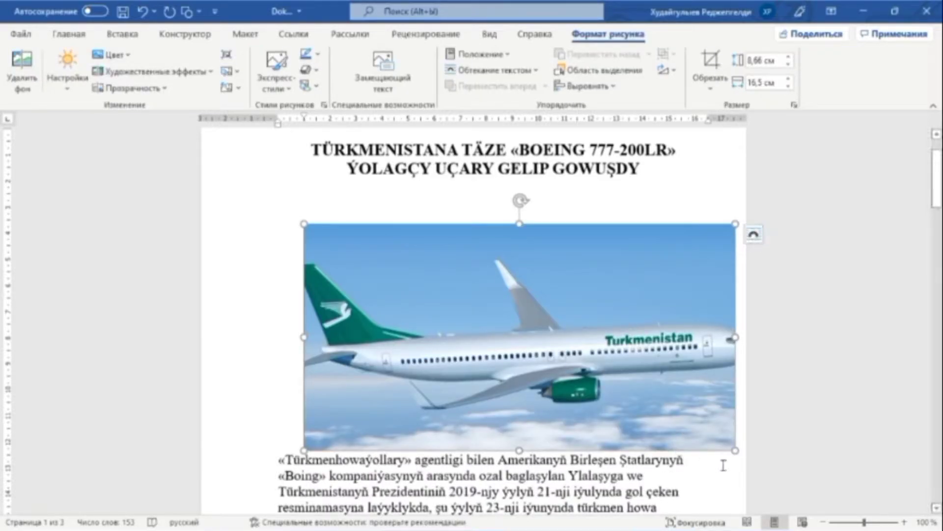
- Shrink the airliner picture to about 5.4 × 10.2 cm and place it with square wrapping beside the «Boeing Everett Factory» paragraph
{"action": "left_click_drag", "start_coordinate": [735, 448], "coordinate": [569, 362]}
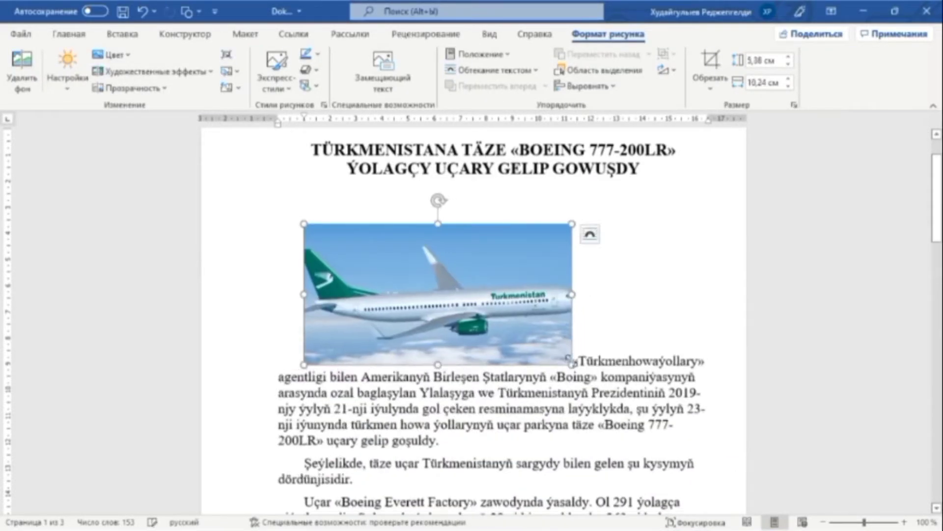
{"action": "left_click", "coordinate": [590, 234]}
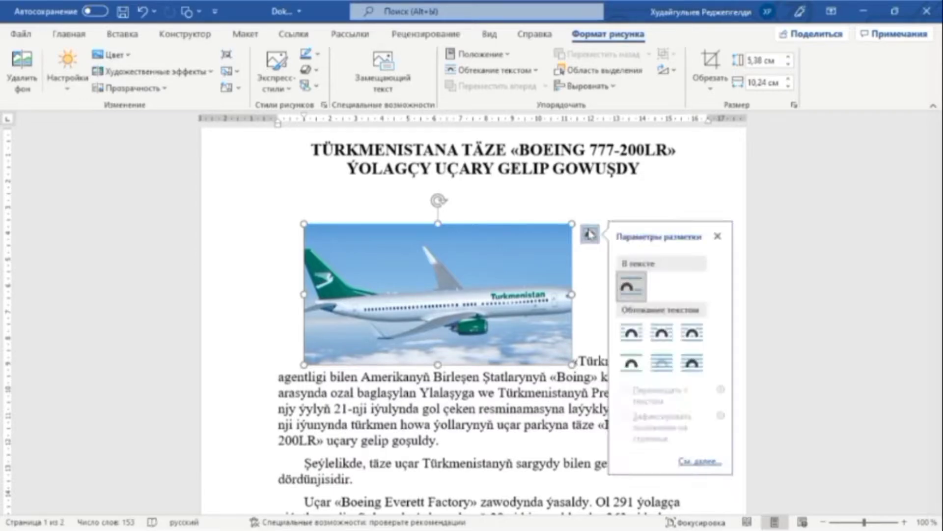
{"action": "left_click", "coordinate": [632, 339]}
{"action": "left_click_drag", "start_coordinate": [388, 297], "coordinate": [370, 413]}
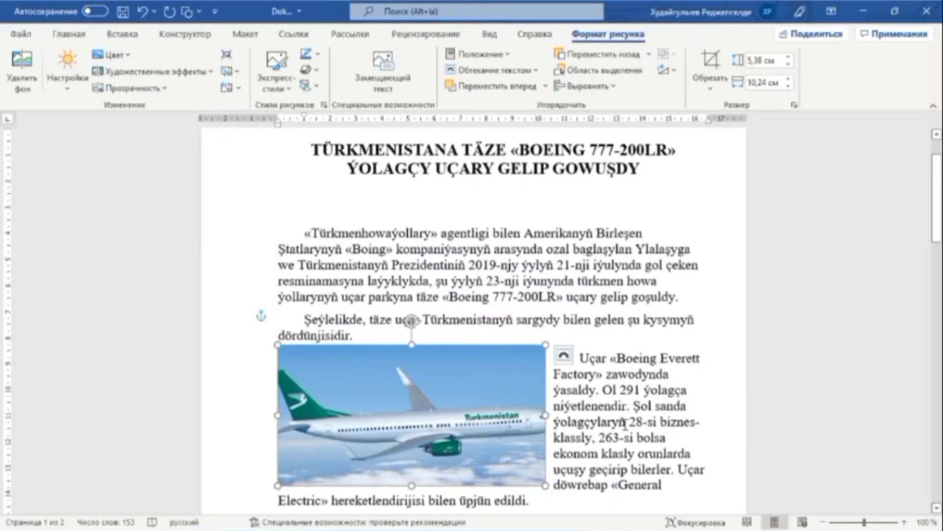
- Delete the airliner picture beside the «Boeing Everett Factory» paragraph from the document
{"action": "scroll", "coordinate": [625, 423], "scroll_direction": "down", "scroll_amount": 2}
{"action": "left_click_drag", "start_coordinate": [664, 424], "coordinate": [553, 408]}
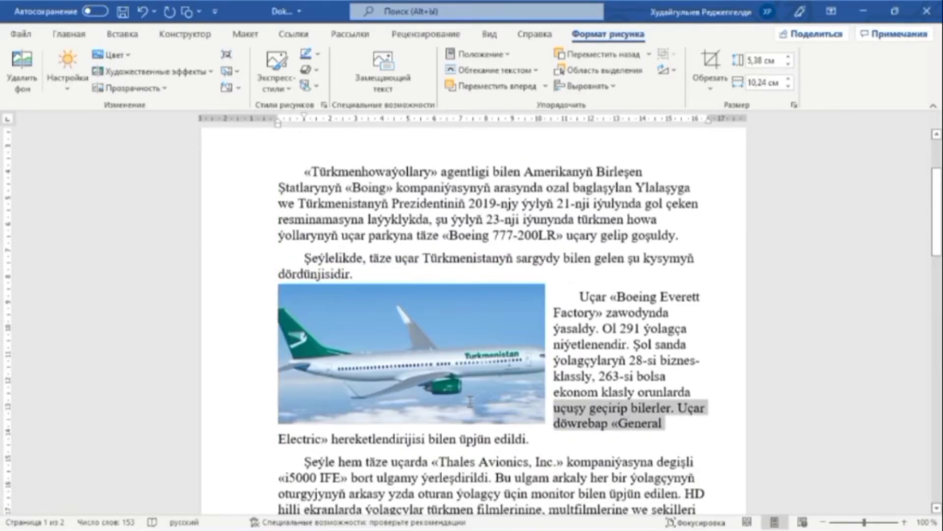
{"action": "left_click", "coordinate": [434, 399]}
{"action": "key", "text": "Delete"}
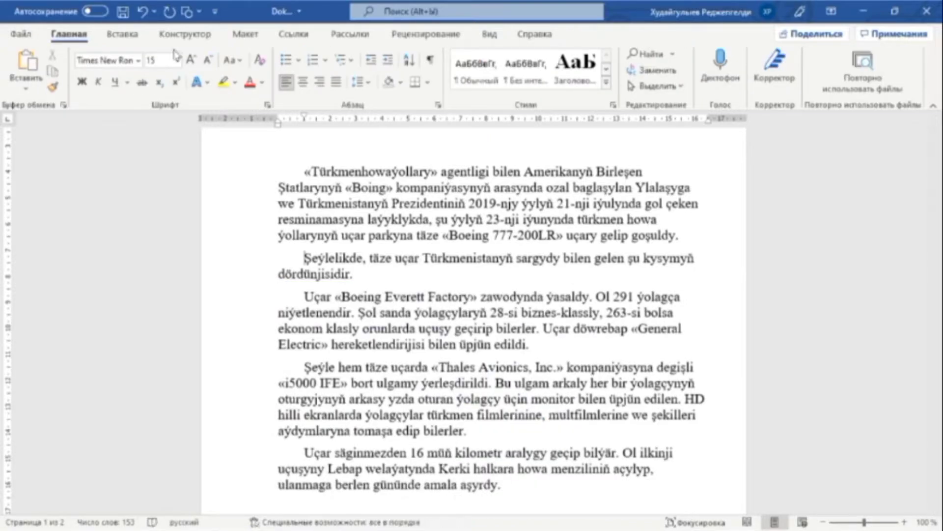
- Draw a small, nearly square rectangle shape over the paragraph beginning "Uçar «Boeing Everett Factory»"
{"action": "left_click", "coordinate": [121, 34]}
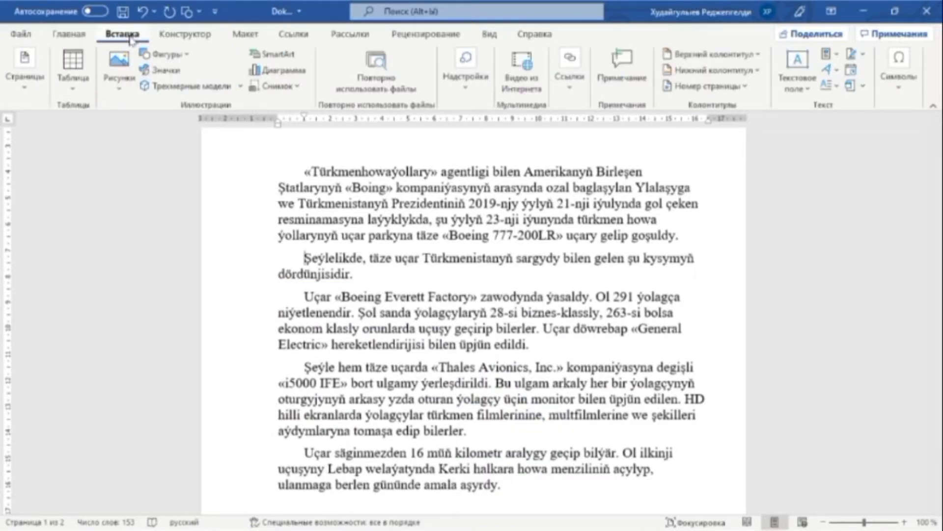
{"action": "left_click", "coordinate": [185, 62]}
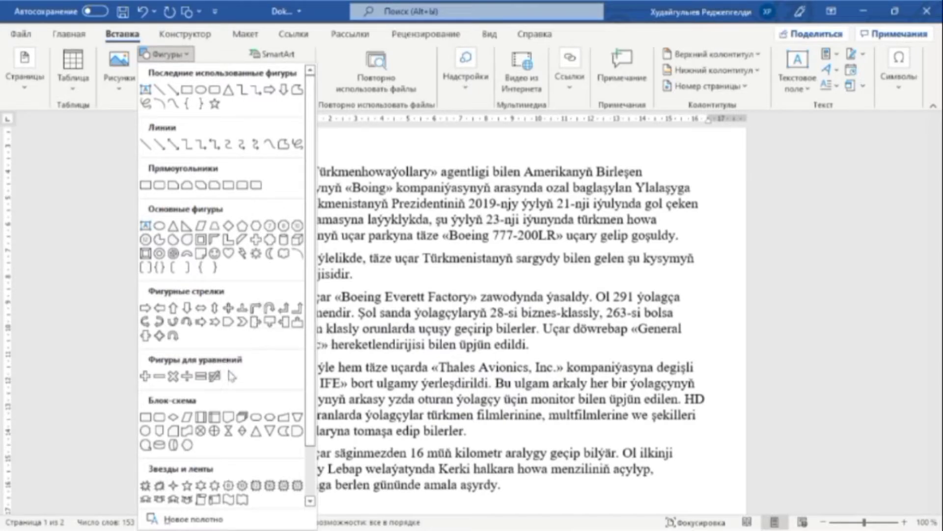
{"action": "scroll", "coordinate": [230, 375], "scroll_direction": "down", "scroll_amount": 1}
{"action": "scroll", "coordinate": [250, 212], "scroll_direction": "up", "scroll_amount": 1}
{"action": "scroll", "coordinate": [214, 417], "scroll_direction": "down", "scroll_amount": 1}
{"action": "scroll", "coordinate": [244, 224], "scroll_direction": "up", "scroll_amount": 1}
{"action": "left_click", "coordinate": [189, 90]}
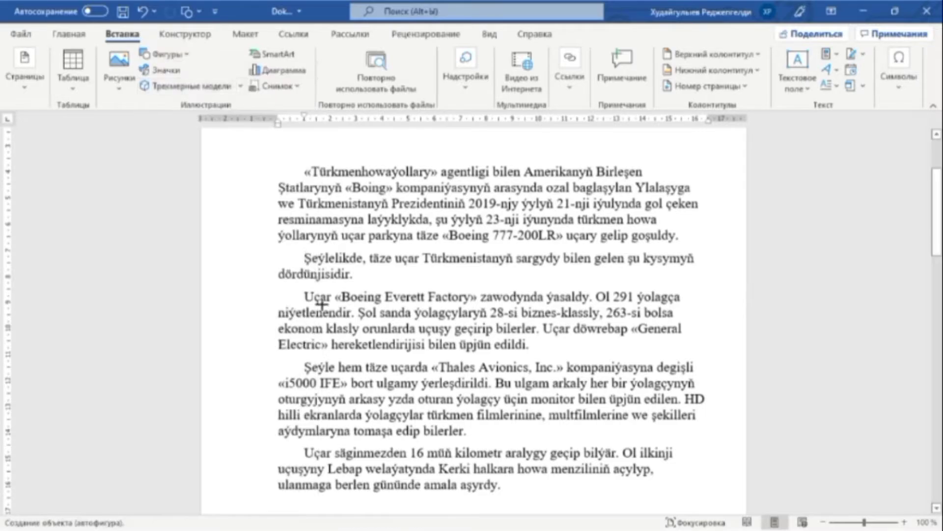
{"action": "left_click_drag", "start_coordinate": [363, 278], "coordinate": [431, 342]}
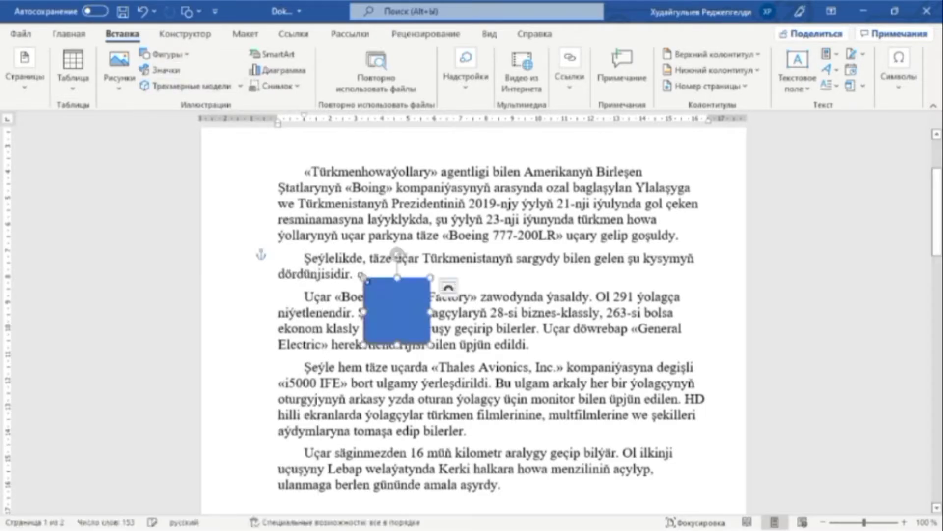
- Add two blank paragraphs after the one ending "dördünjisidir." to open space around the rectangle
{"action": "left_click", "coordinate": [472, 275]}
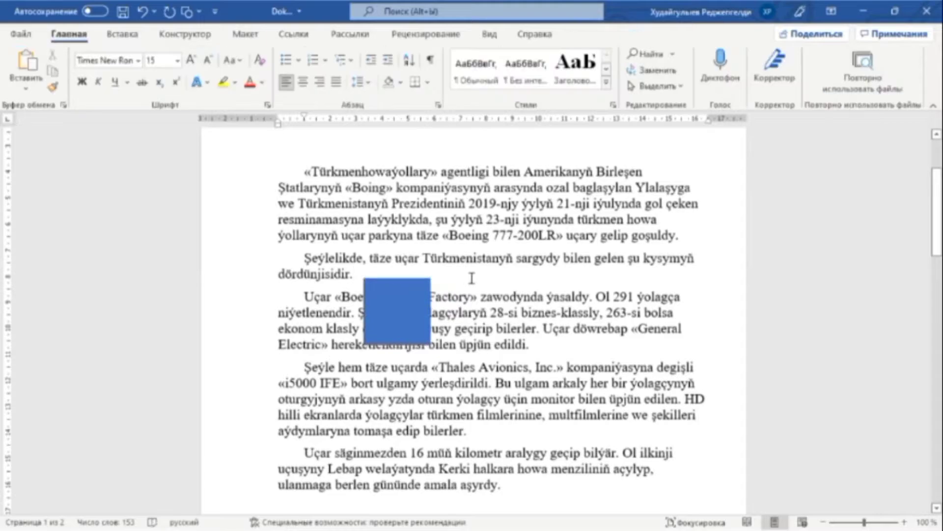
{"action": "key", "text": "Return"}
{"action": "key", "text": "Return"}
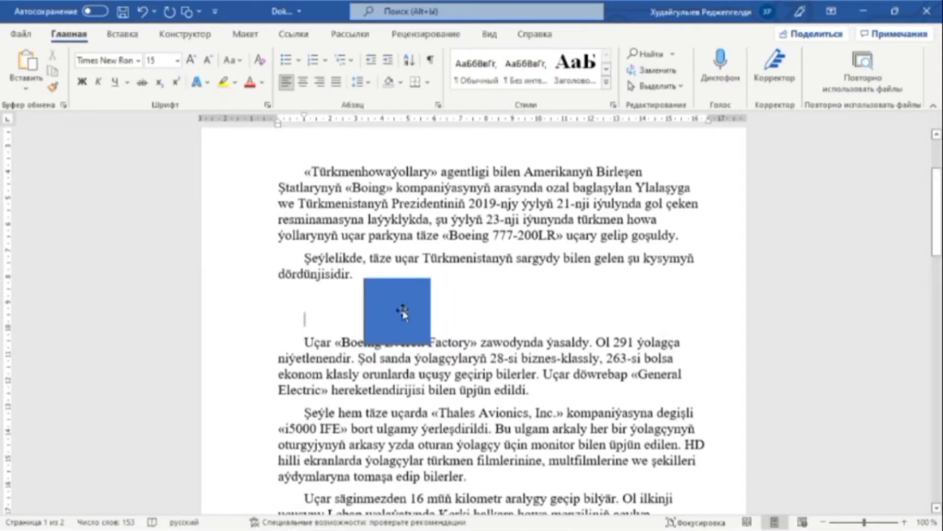
- Give the rectangle top-and-bottom text wrapping and fit it into the blank gap, stretched from the left margin nearly to the right margin
{"action": "left_click", "coordinate": [405, 312]}
{"action": "left_click_drag", "start_coordinate": [430, 311], "coordinate": [697, 302]}
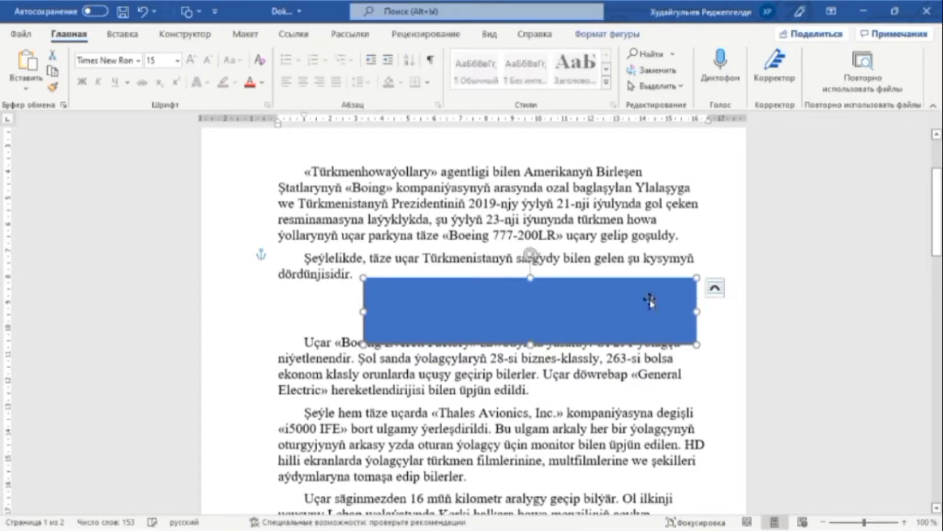
{"action": "left_click", "coordinate": [715, 288]}
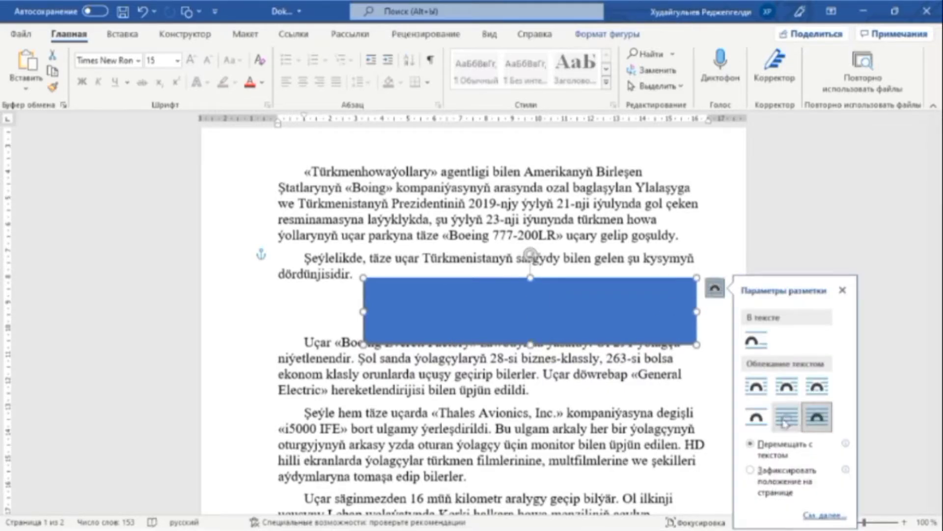
{"action": "left_click", "coordinate": [756, 417]}
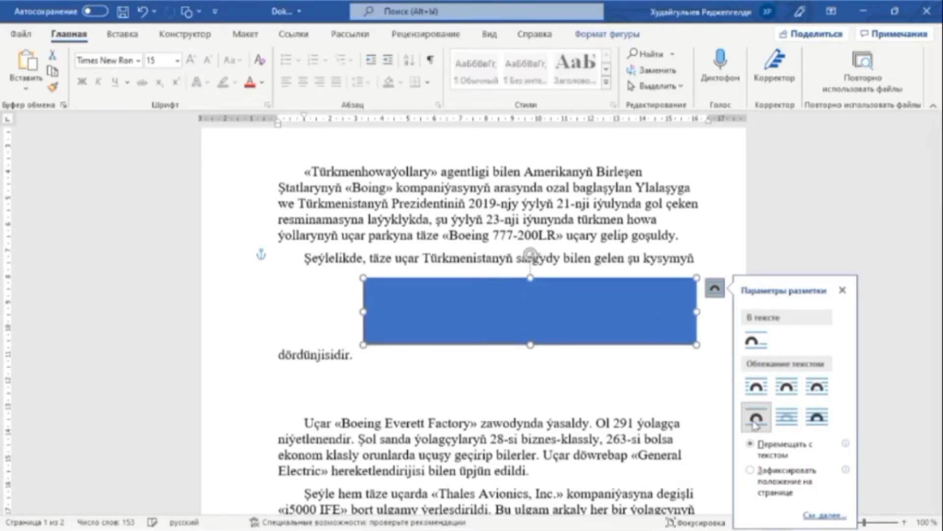
{"action": "left_click_drag", "start_coordinate": [448, 327], "coordinate": [362, 360]}
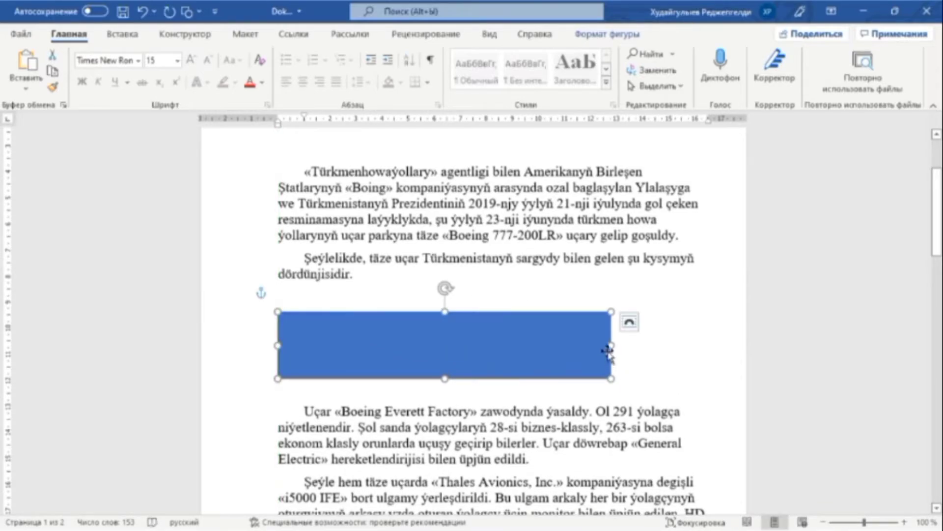
{"action": "left_click_drag", "start_coordinate": [610, 344], "coordinate": [676, 345]}
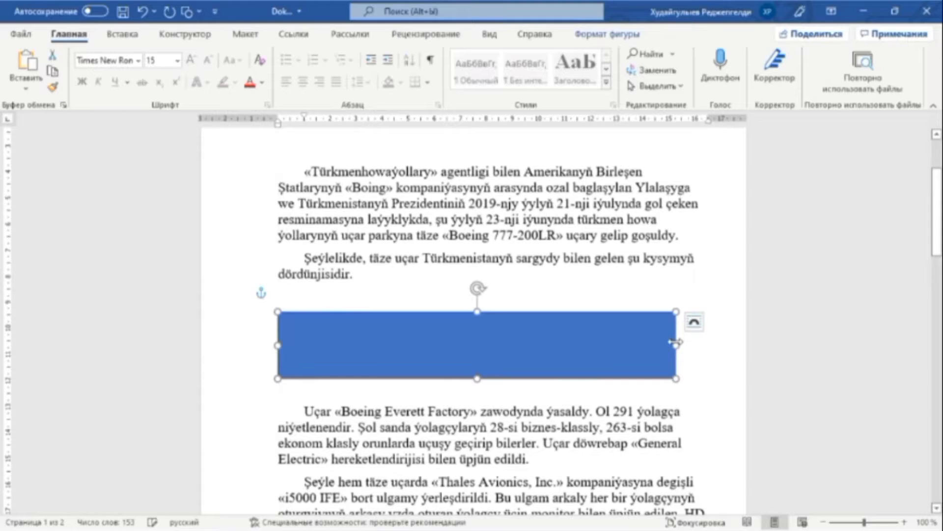
- Apply the theme shape style with a black outline and white fill to the rectangle
{"action": "right_click", "coordinate": [567, 347]}
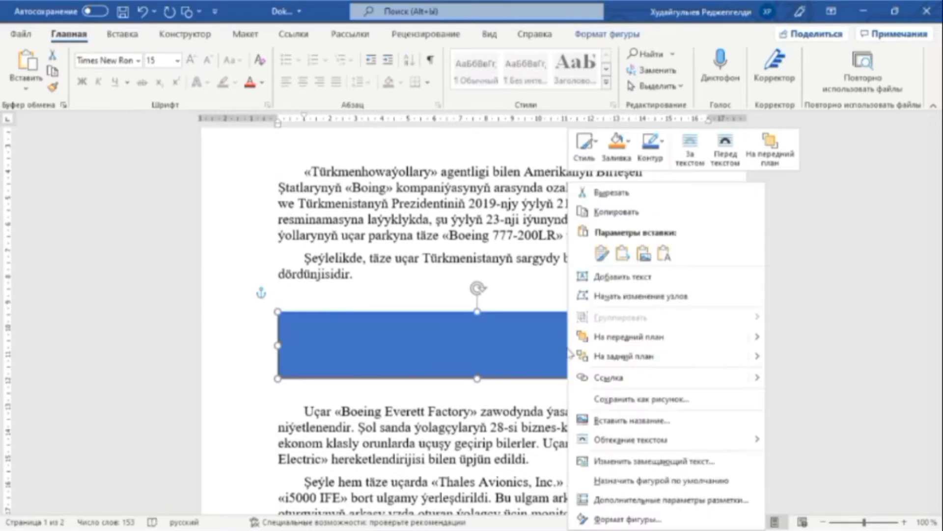
{"action": "left_click", "coordinate": [586, 148]}
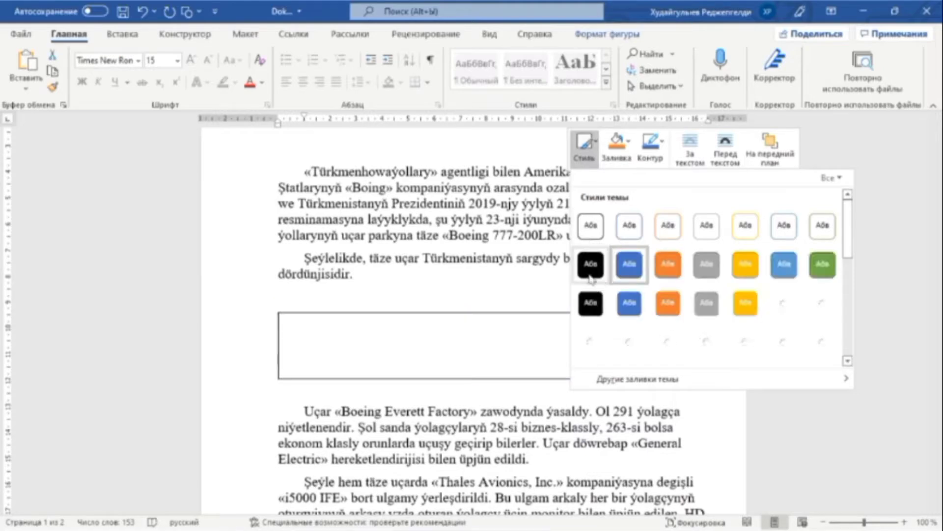
{"action": "left_click", "coordinate": [590, 226]}
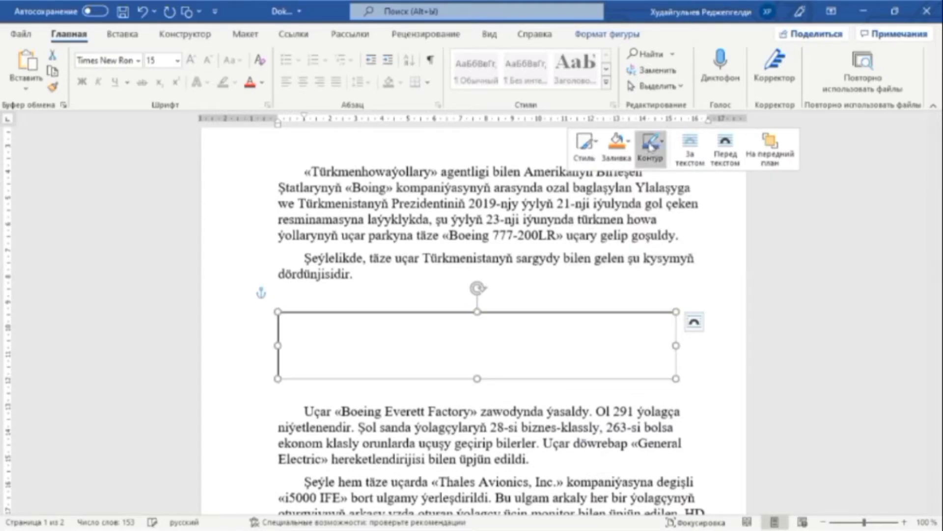
- Browse the rectangle's fill colors without changing the fill and set its outline weight to 2.25 pt
{"action": "left_click", "coordinate": [622, 147]}
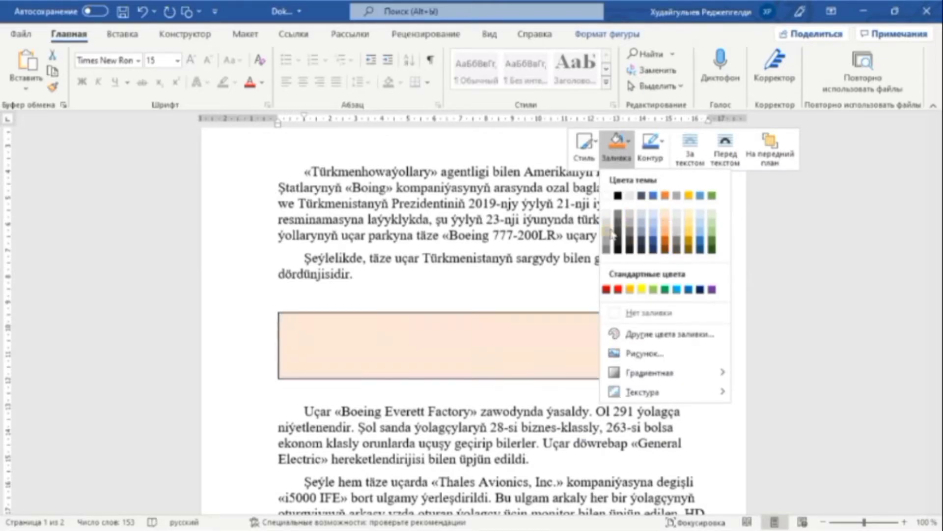
{"action": "left_click", "coordinate": [651, 157]}
{"action": "left_click", "coordinate": [652, 157]}
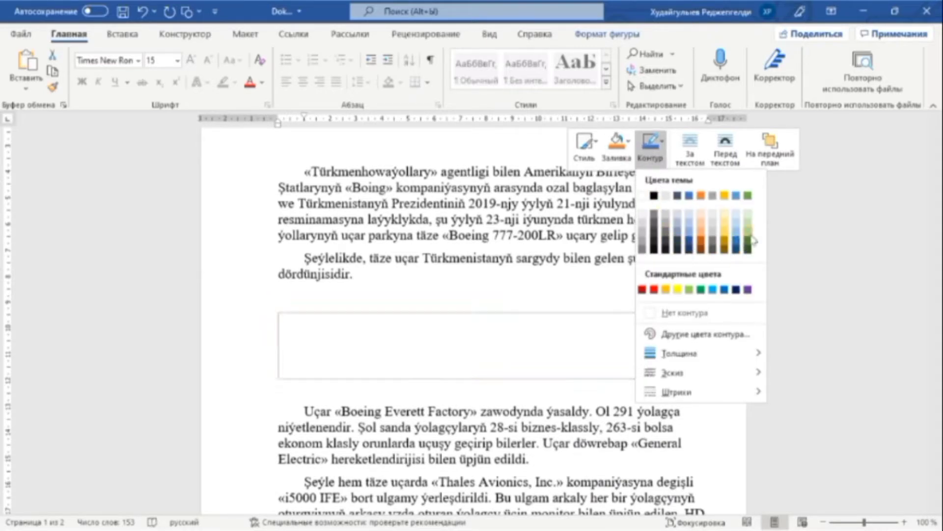
{"action": "mouse_move", "coordinate": [703, 353]}
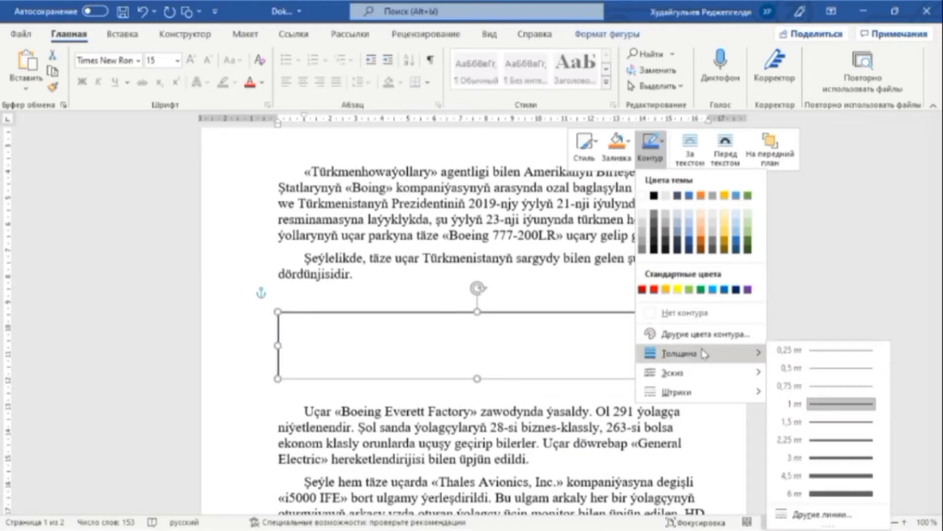
{"action": "left_click", "coordinate": [830, 439]}
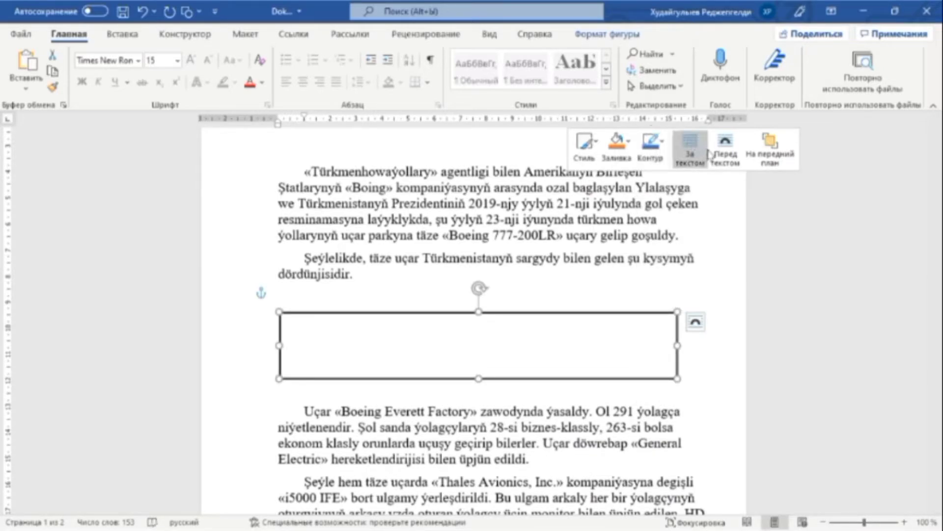
- Preview the sketched and dashed outline styles on the rectangle without applying any of them
{"action": "left_click", "coordinate": [660, 154]}
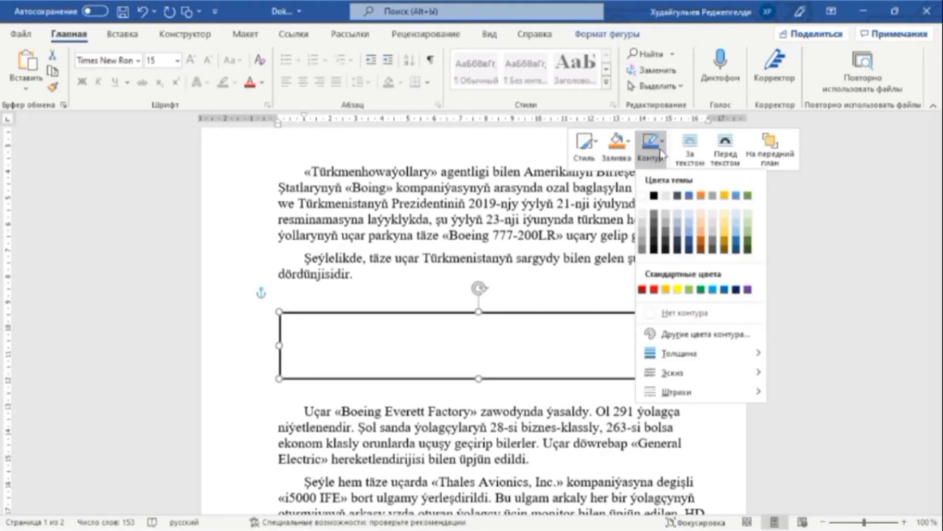
{"action": "mouse_move", "coordinate": [687, 382]}
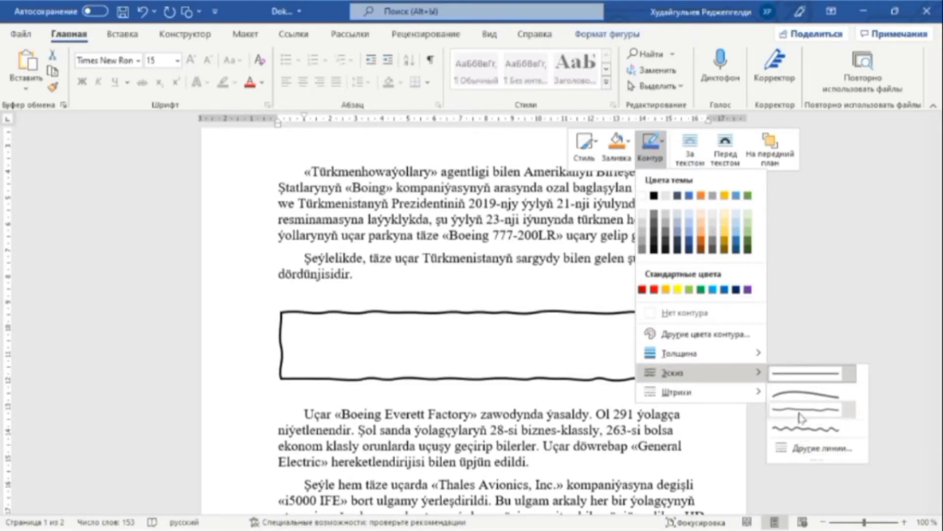
{"action": "mouse_move", "coordinate": [719, 393]}
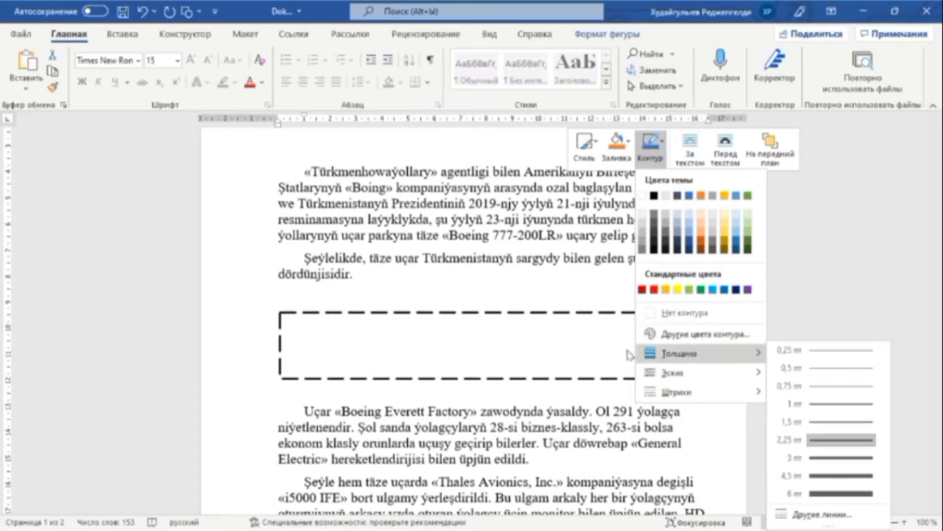
{"action": "left_click", "coordinate": [527, 361]}
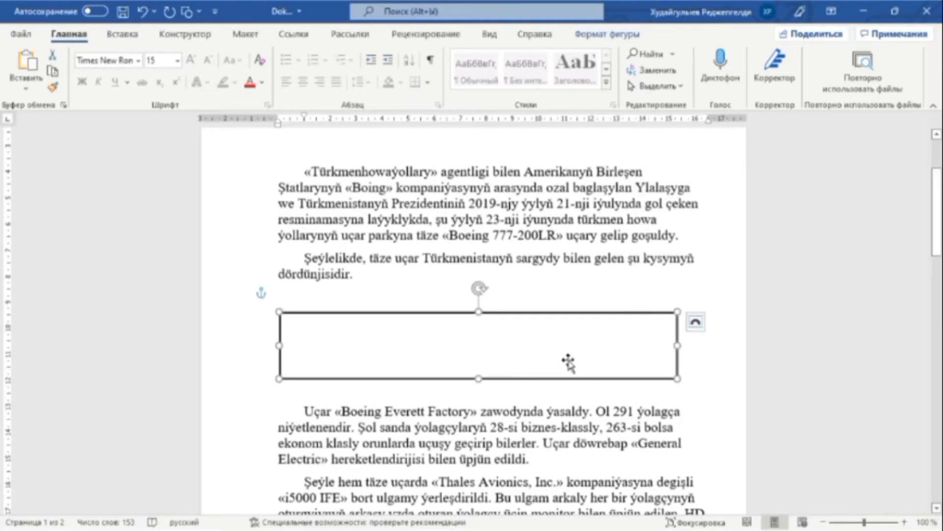
- Move the "Uçar «Boeing Everett Factory»" paragraph into the rectangle as its text and extend the rectangle's height to fit all lines
{"action": "right_click", "coordinate": [404, 345]}
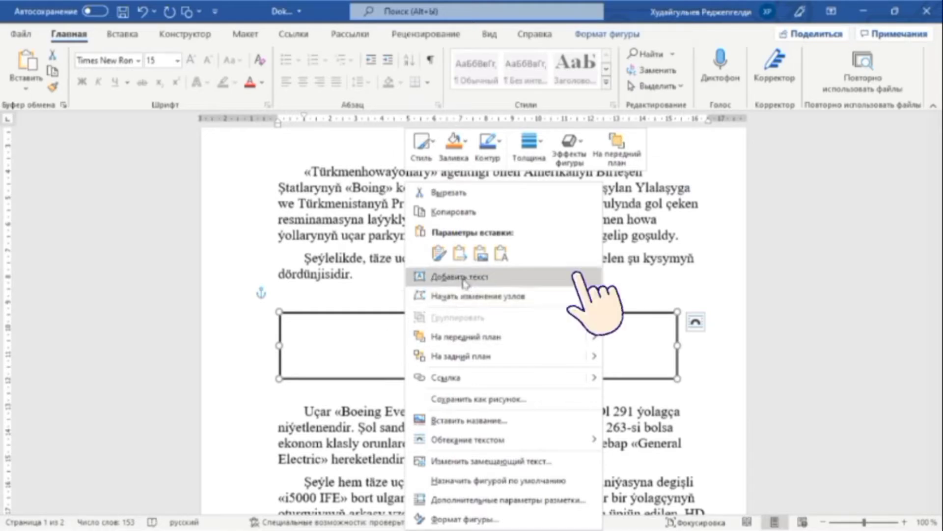
{"action": "left_click", "coordinate": [507, 285]}
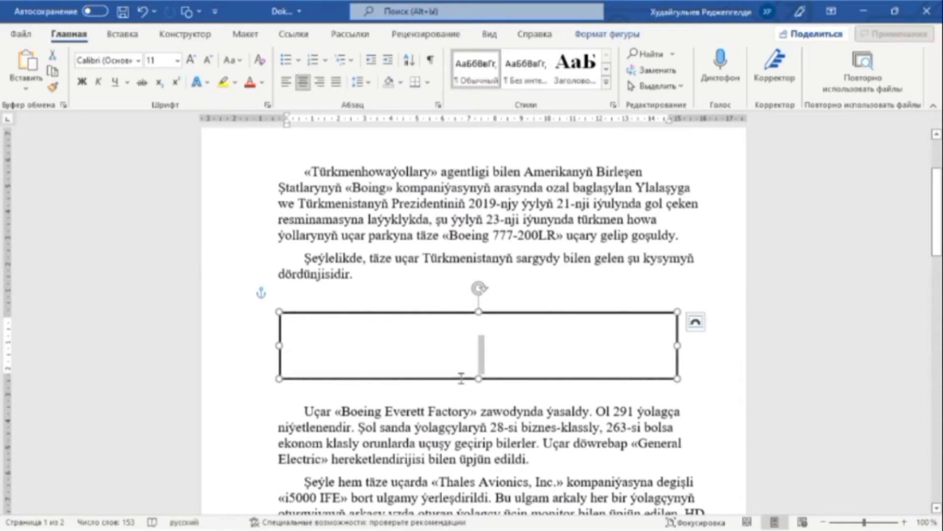
{"action": "scroll", "coordinate": [479, 371], "scroll_direction": "down", "scroll_amount": 1}
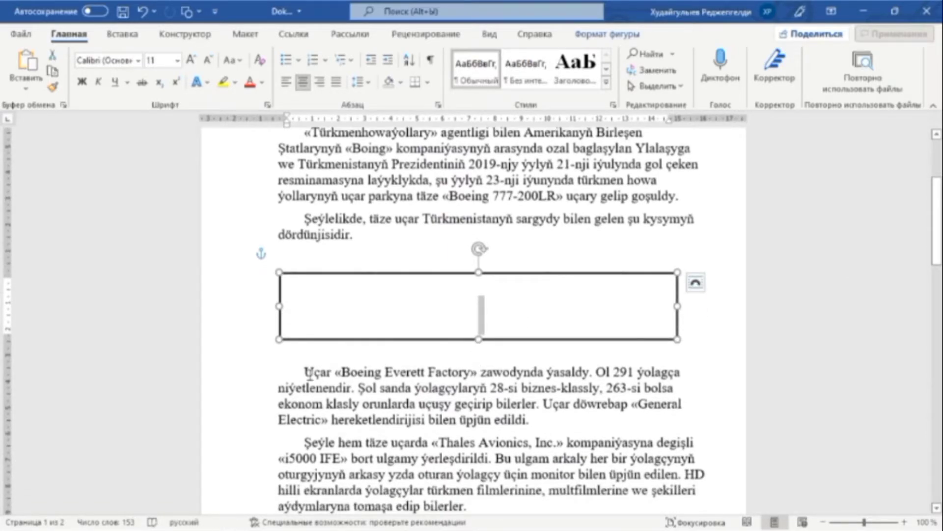
{"action": "left_click_drag", "start_coordinate": [292, 372], "coordinate": [557, 418]}
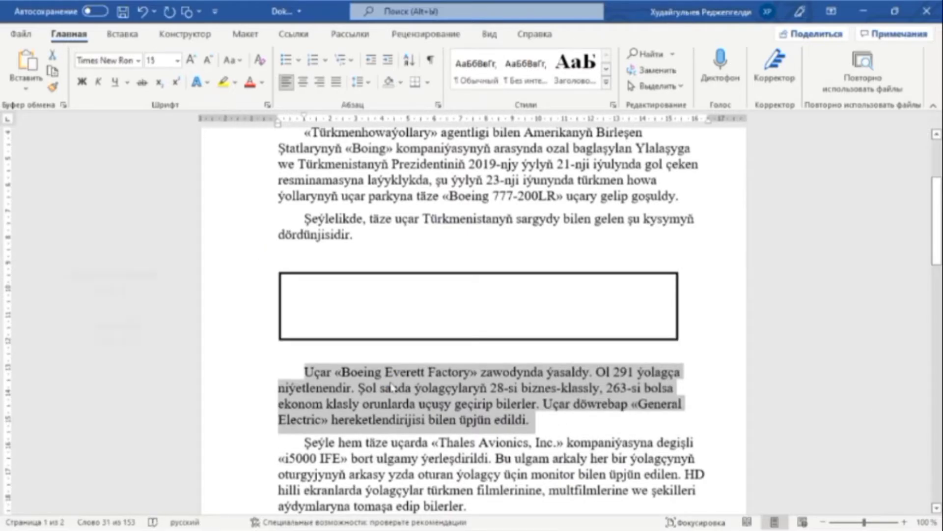
{"action": "key", "text": "ctrl+x"}
{"action": "left_click", "coordinate": [492, 310]}
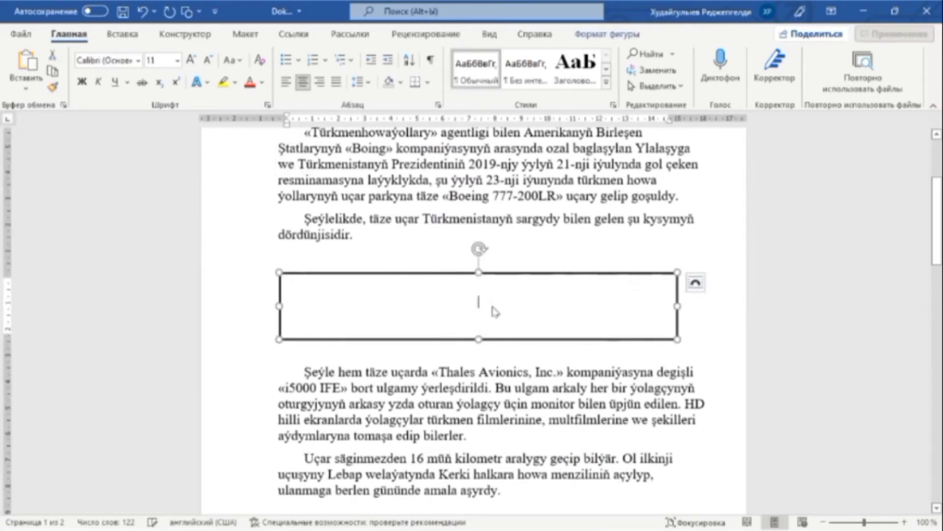
{"action": "key", "text": "ctrl+v"}
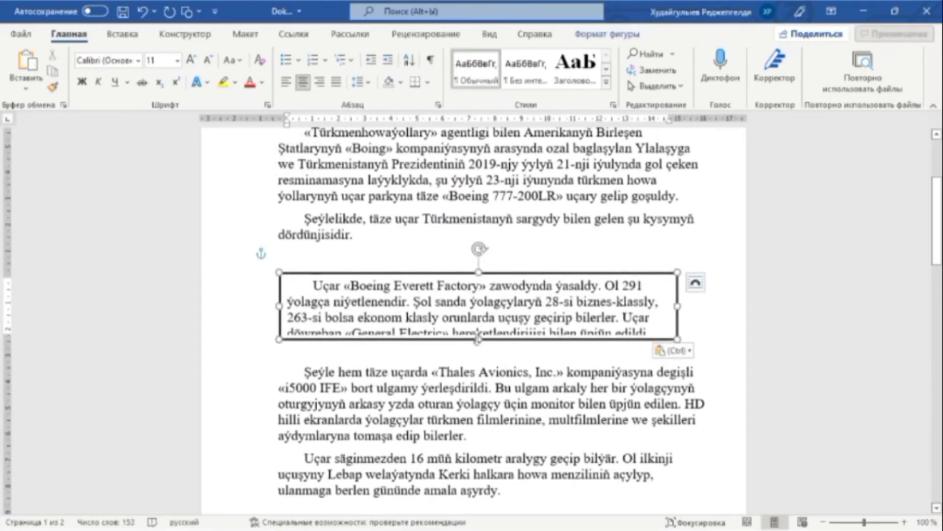
{"action": "left_click_drag", "start_coordinate": [478, 340], "coordinate": [481, 352]}
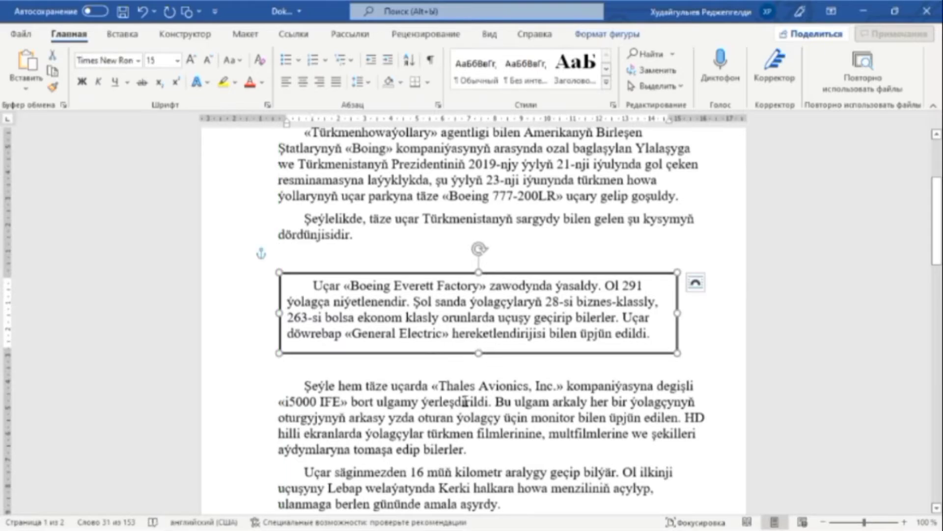
{"action": "left_click", "coordinate": [586, 417]}
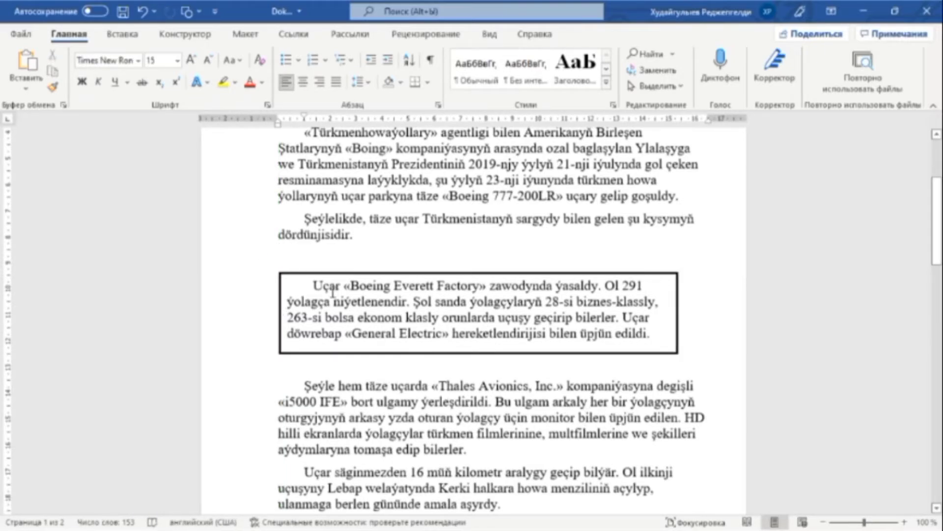
- Move the text rectangle slightly to the right between the two paragraphs
{"action": "left_click_drag", "start_coordinate": [317, 273], "coordinate": [332, 273]}
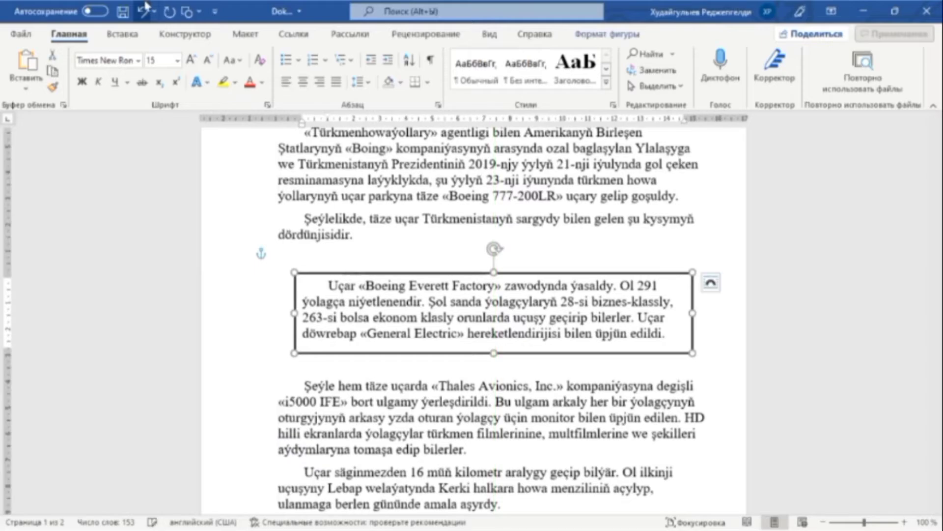
- Draw a horizontal straight line about 15.24 cm long under the paragraph ending «gelip goşuldy» and apply the thin black theme line style
{"action": "left_click", "coordinate": [123, 34]}
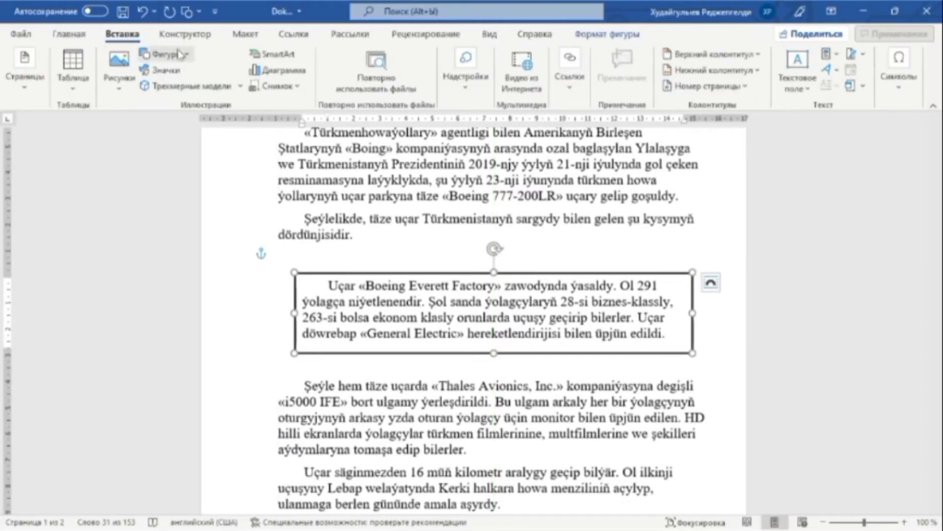
{"action": "left_click", "coordinate": [180, 54]}
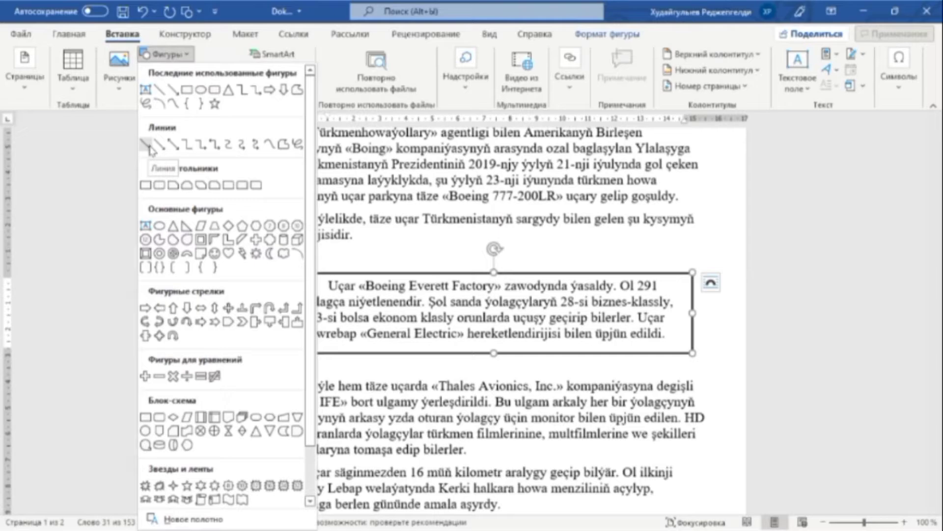
{"action": "left_click", "coordinate": [149, 148]}
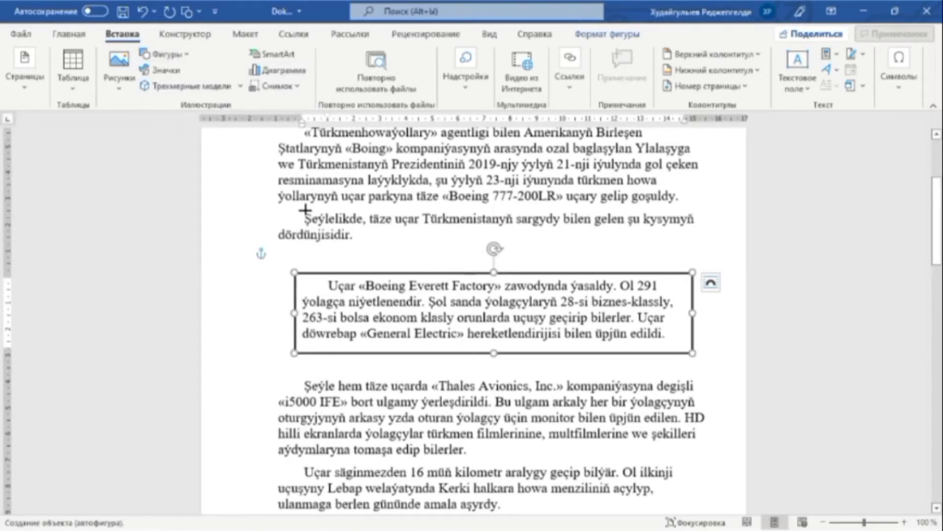
{"action": "left_click_drag", "start_coordinate": [285, 206], "coordinate": [682, 206]}
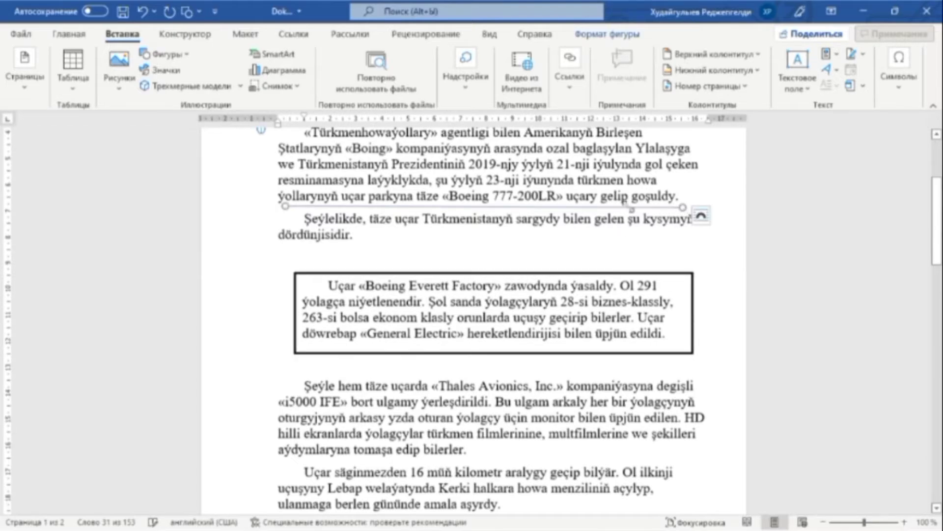
{"action": "left_click", "coordinate": [701, 215]}
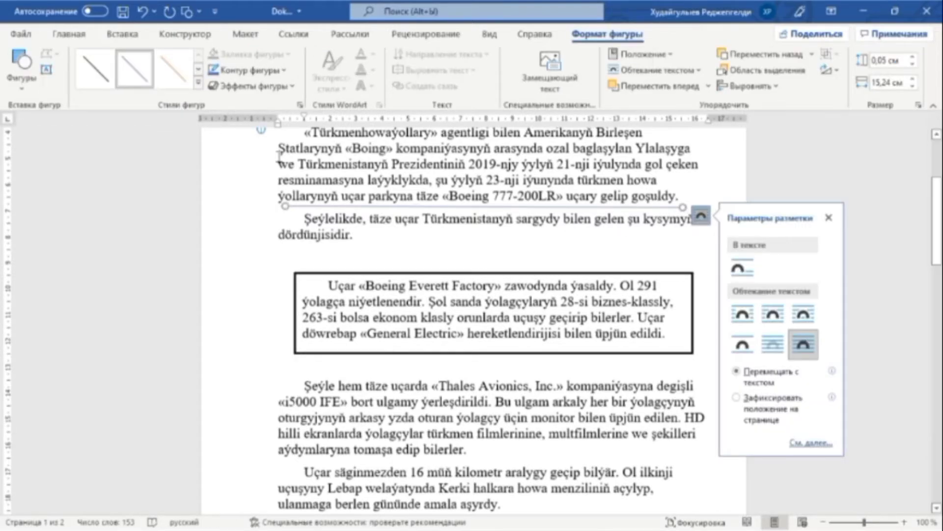
{"action": "left_click", "coordinate": [95, 69]}
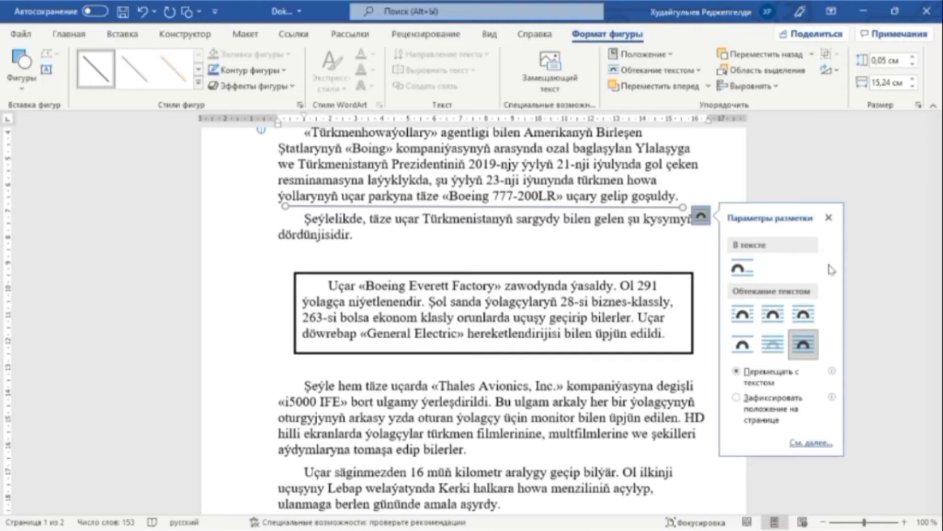
- Shift the line slightly left so that it starts at the paragraph's left margin
{"action": "left_click", "coordinate": [587, 207]}
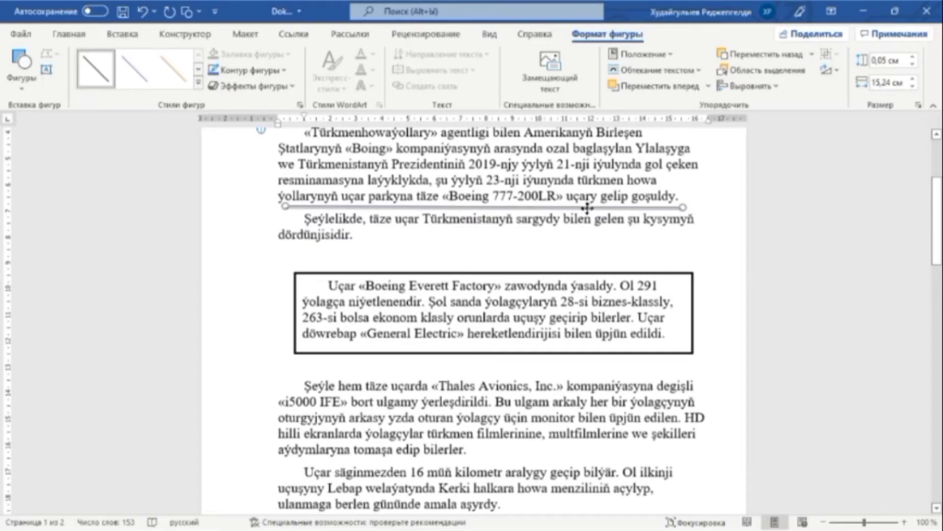
{"action": "left_click_drag", "start_coordinate": [588, 208], "coordinate": [582, 216]}
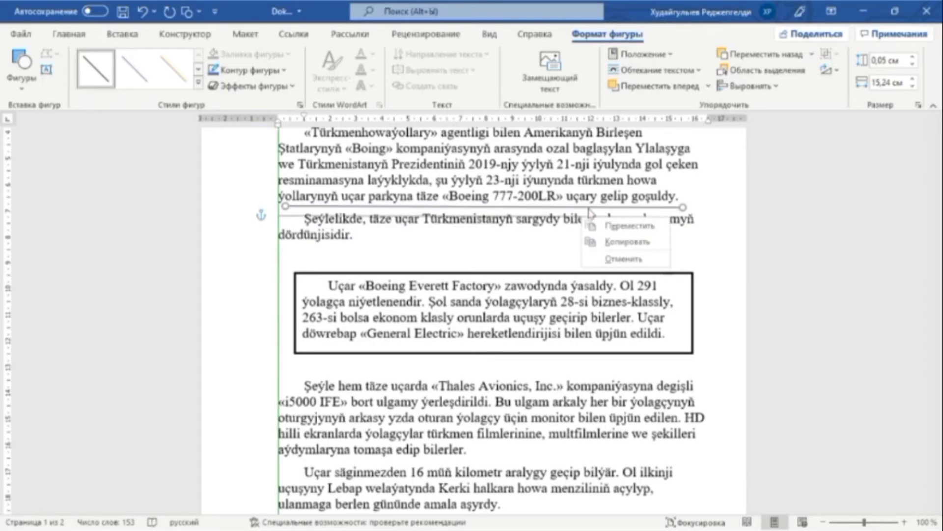
{"action": "key", "text": "Escape"}
{"action": "right_click", "coordinate": [584, 209]}
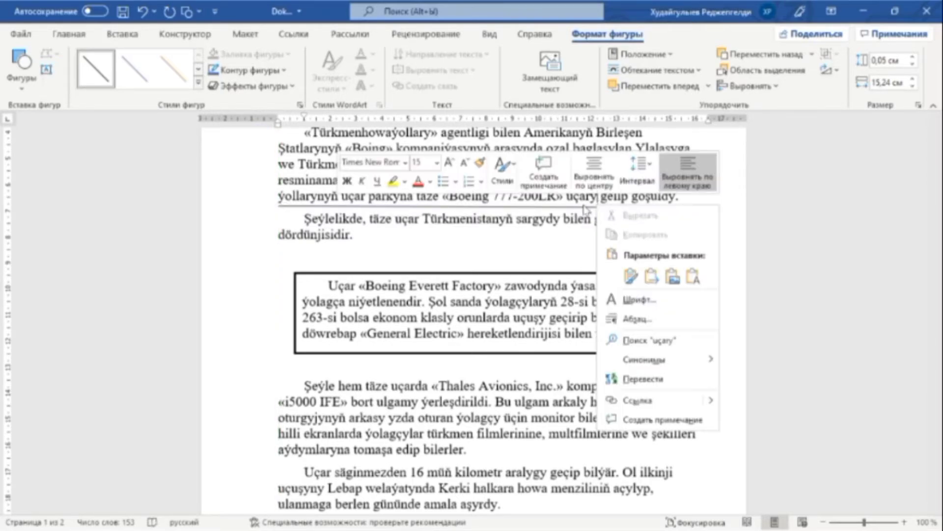
{"action": "left_click", "coordinate": [536, 199]}
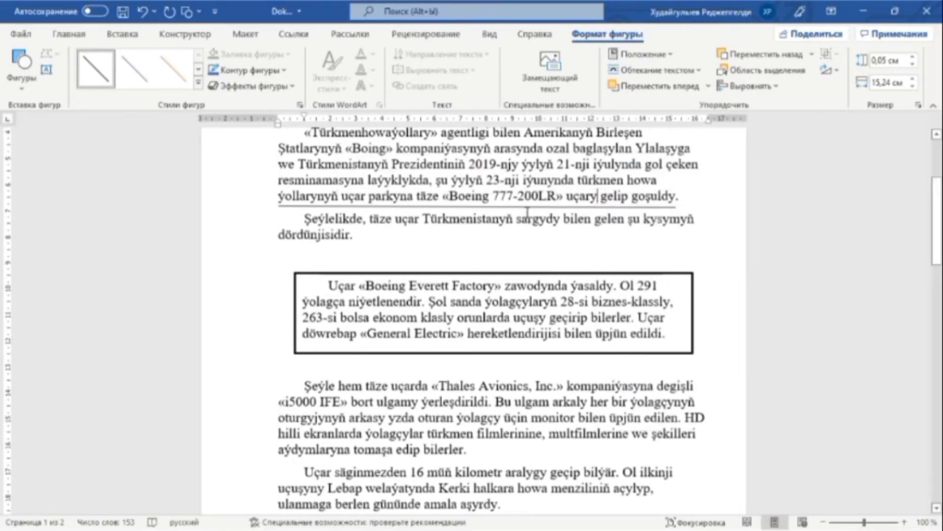
- Try the thickest black theme line style on the line and remove the line from the page
{"action": "left_click", "coordinate": [537, 207]}
{"action": "right_click", "coordinate": [537, 207]}
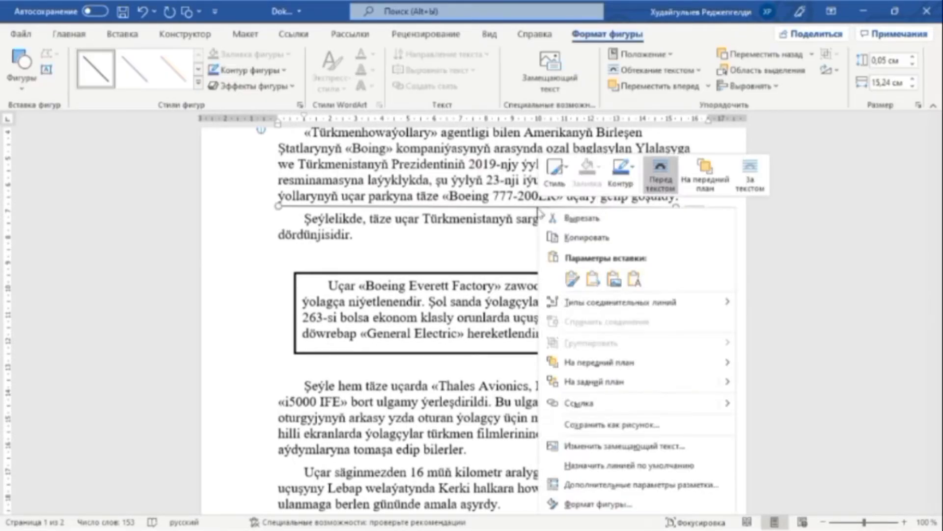
{"action": "left_click", "coordinate": [555, 169]}
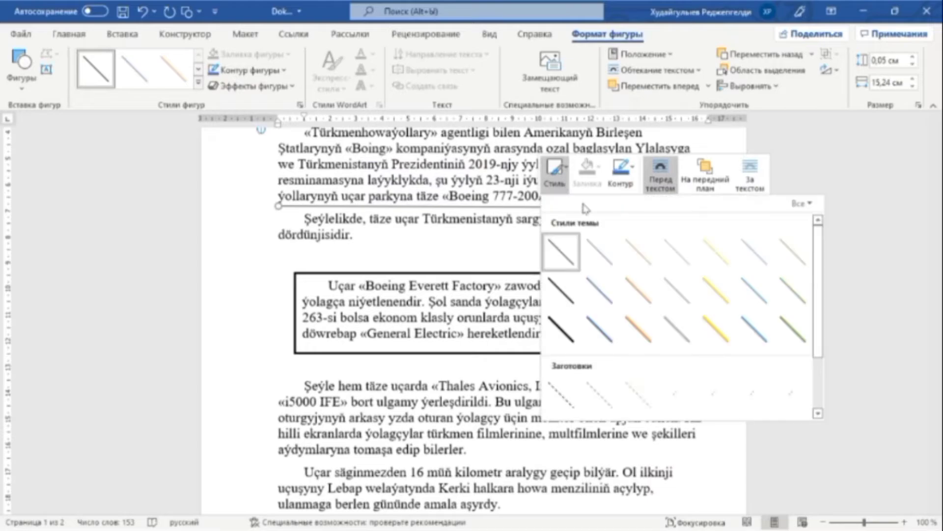
{"action": "left_click", "coordinate": [560, 324]}
{"action": "key", "text": "Escape"}
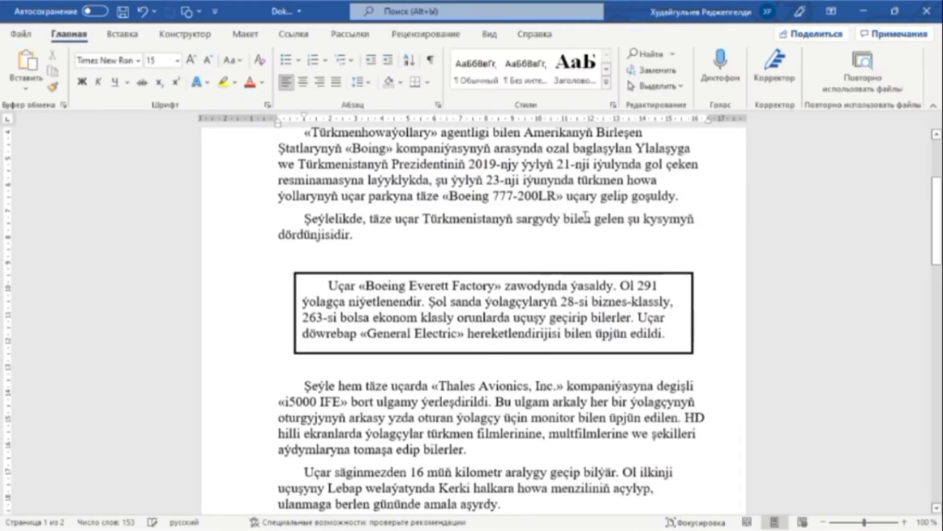
- Browse the icons and the cutout people pictures in the stock image library
{"action": "left_click", "coordinate": [122, 41]}
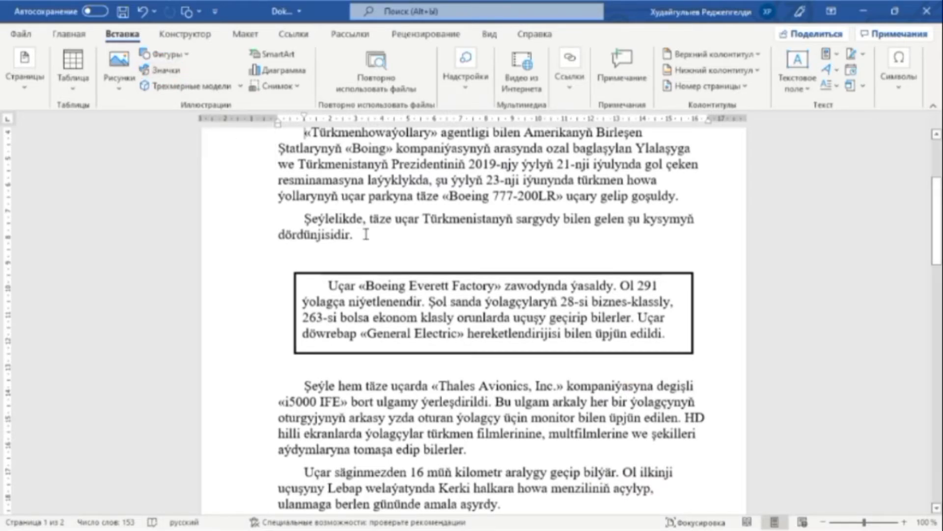
{"action": "left_click", "coordinate": [166, 70]}
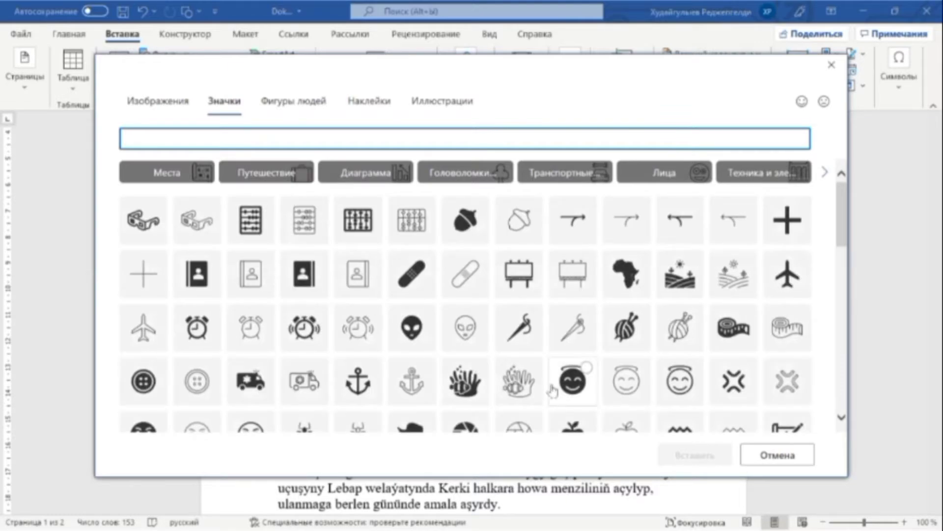
{"action": "scroll", "coordinate": [553, 392], "scroll_direction": "down", "scroll_amount": 1}
{"action": "scroll", "coordinate": [553, 392], "scroll_direction": "down", "scroll_amount": 10}
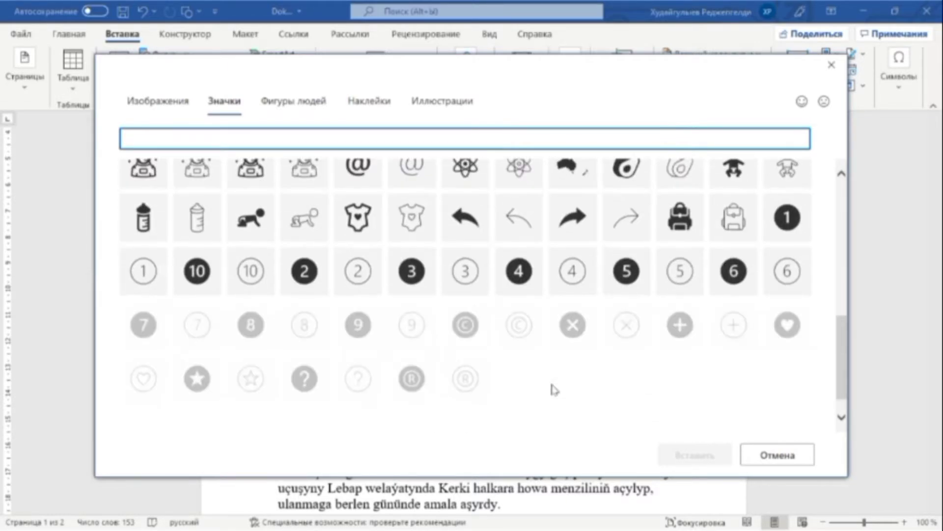
{"action": "scroll", "coordinate": [422, 260], "scroll_direction": "up", "scroll_amount": 11}
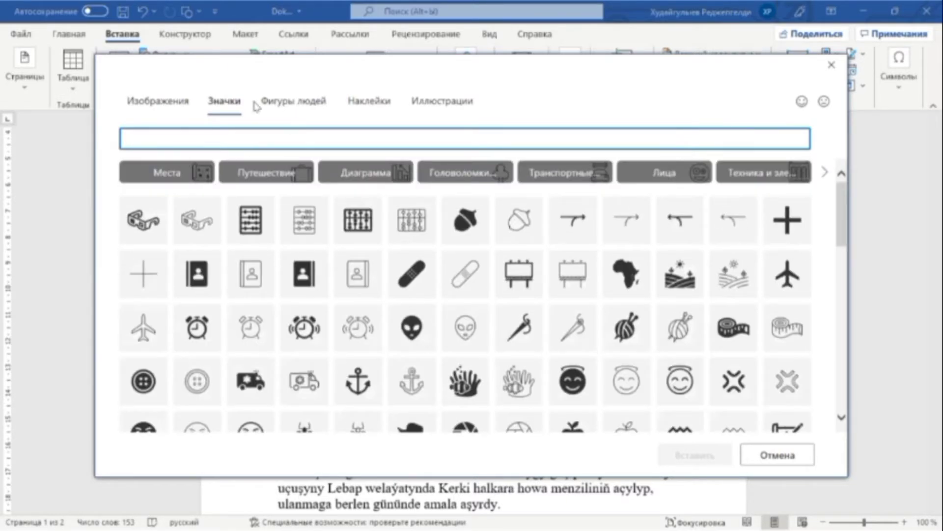
{"action": "left_click", "coordinate": [300, 109]}
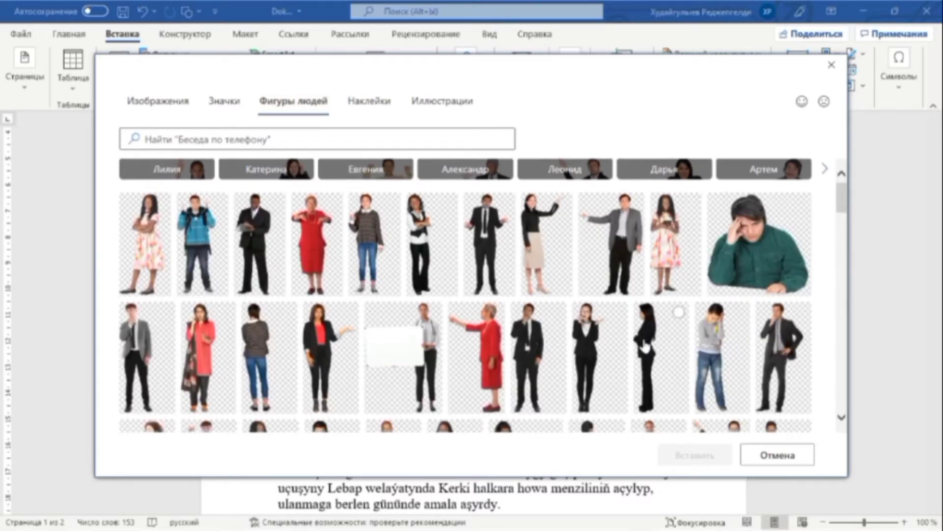
{"action": "scroll", "coordinate": [639, 343], "scroll_direction": "down", "scroll_amount": 5}
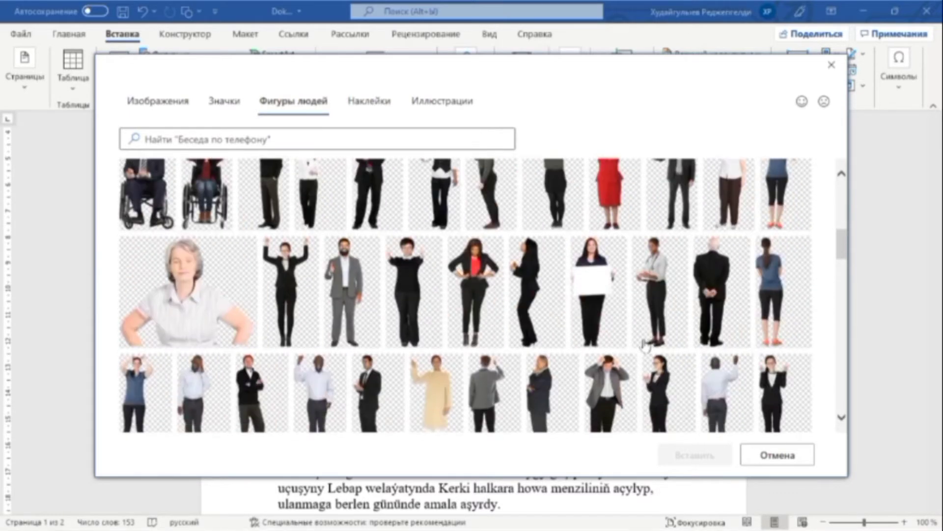
- Browse the stickers collection in the stock image library
{"action": "left_click", "coordinate": [373, 101]}
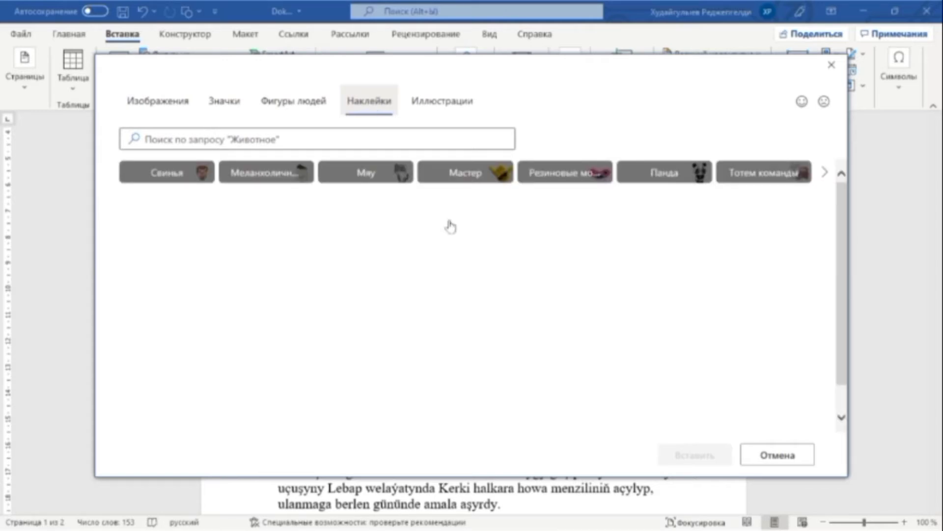
{"action": "scroll", "coordinate": [560, 308], "scroll_direction": "down", "scroll_amount": 3}
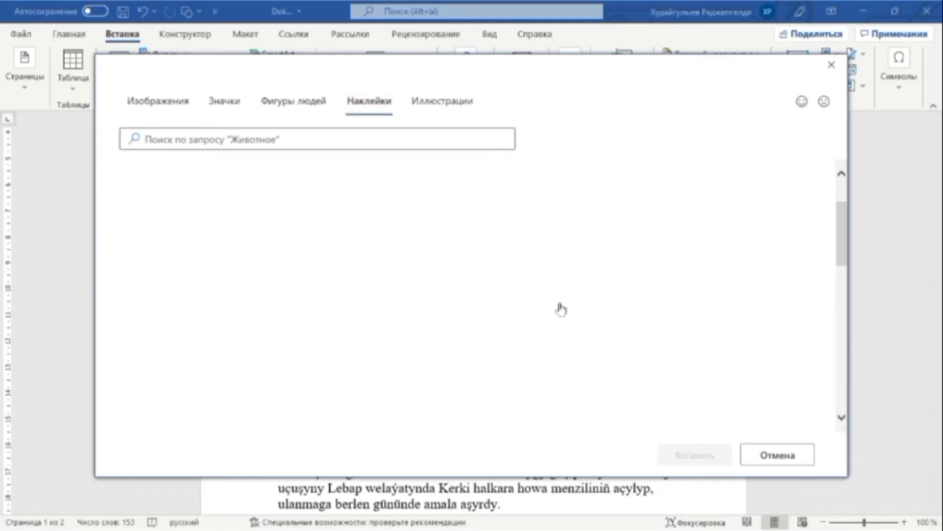
{"action": "scroll", "coordinate": [514, 261], "scroll_direction": "up", "scroll_amount": 1}
{"action": "scroll", "coordinate": [514, 260], "scroll_direction": "down", "scroll_amount": 8}
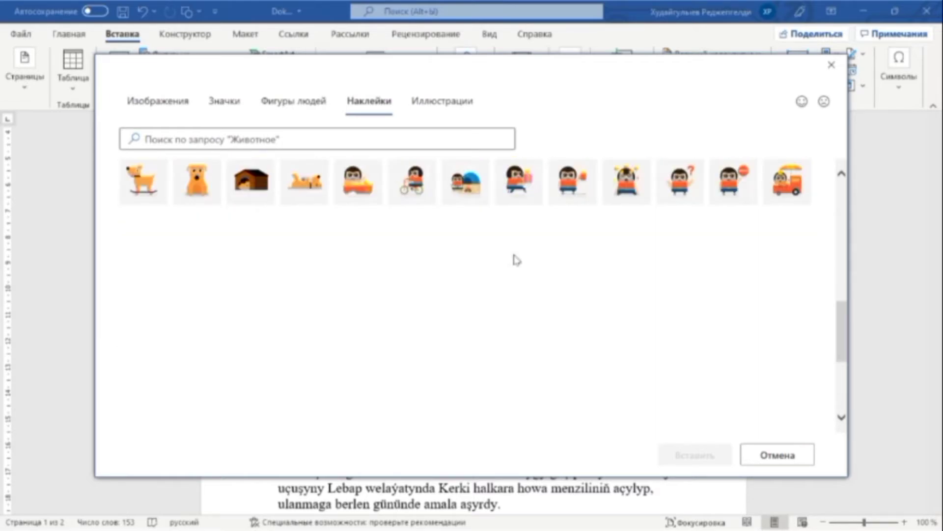
{"action": "scroll", "coordinate": [516, 260], "scroll_direction": "up", "scroll_amount": 4}
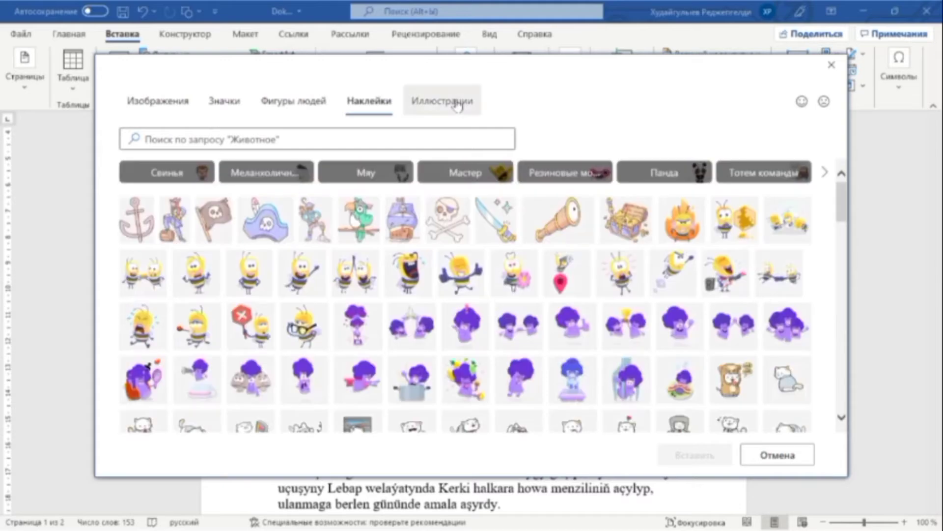
- Look through the illustrations collection in the stock image library
{"action": "left_click", "coordinate": [457, 103]}
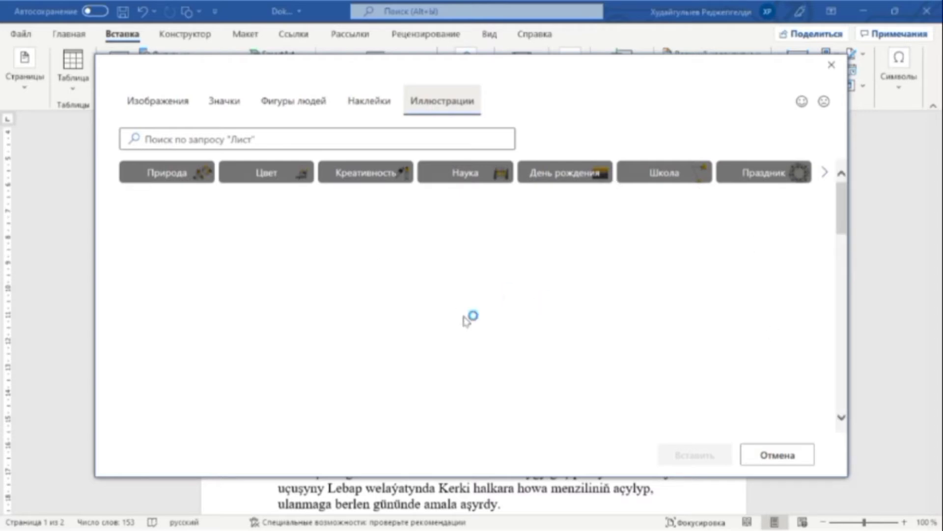
{"action": "scroll", "coordinate": [342, 330], "scroll_direction": "down", "scroll_amount": 5}
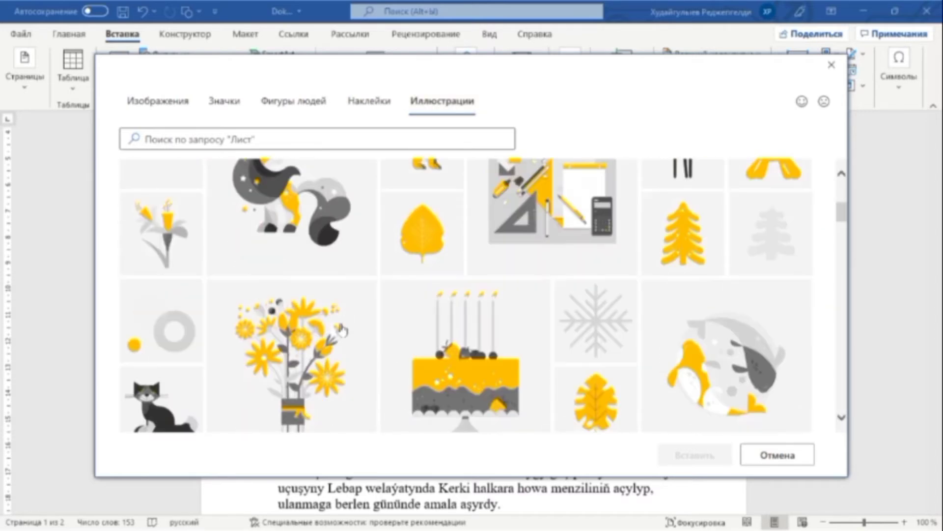
{"action": "scroll", "coordinate": [342, 329], "scroll_direction": "up", "scroll_amount": 2}
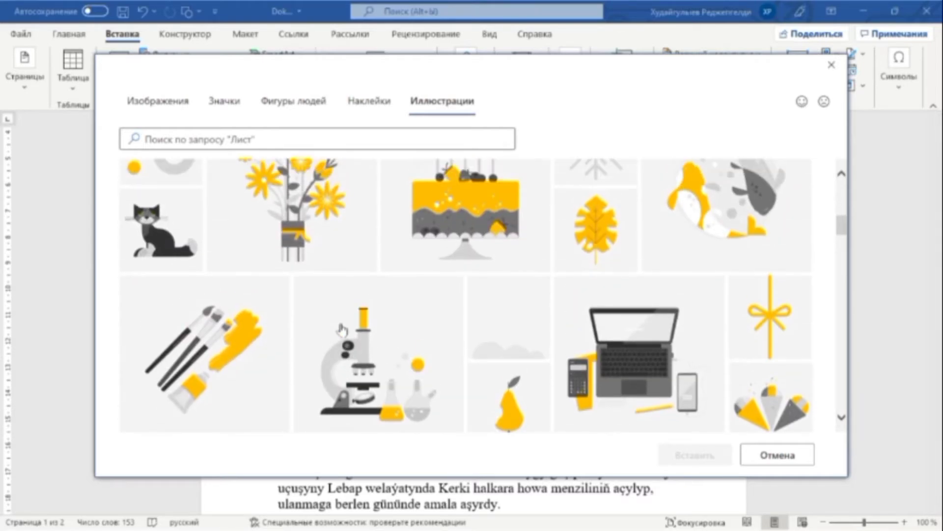
{"action": "scroll", "coordinate": [342, 329], "scroll_direction": "down", "scroll_amount": 5}
{"action": "scroll", "coordinate": [342, 330], "scroll_direction": "down", "scroll_amount": 6}
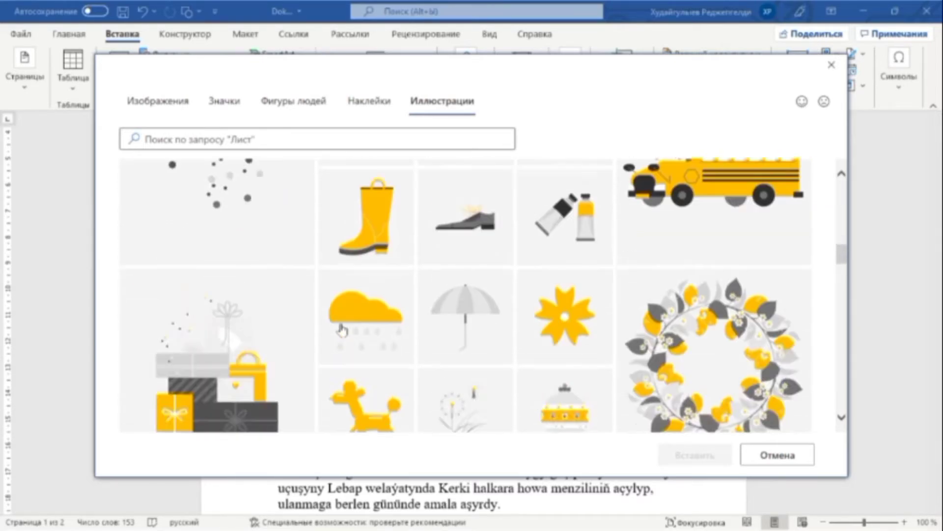
{"action": "scroll", "coordinate": [342, 330], "scroll_direction": "down", "scroll_amount": 3}
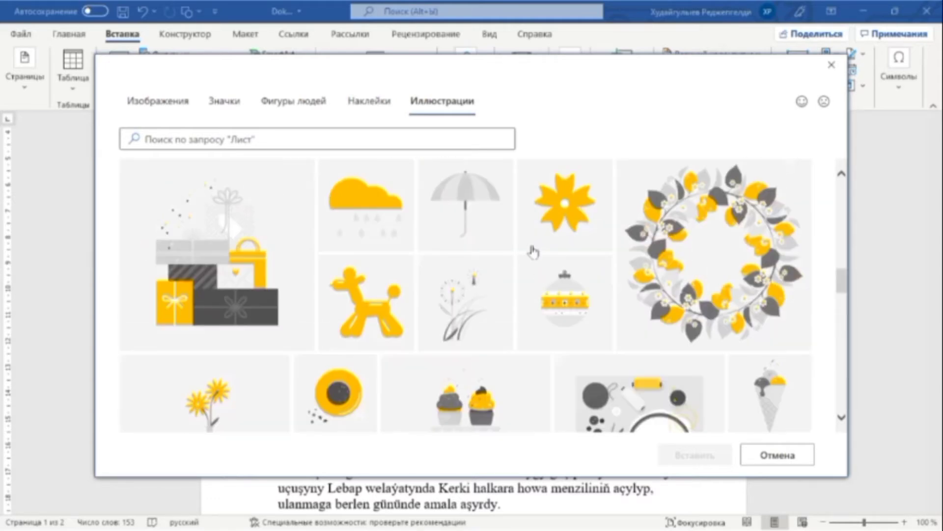
{"action": "scroll", "coordinate": [534, 253], "scroll_direction": "down", "scroll_amount": 3}
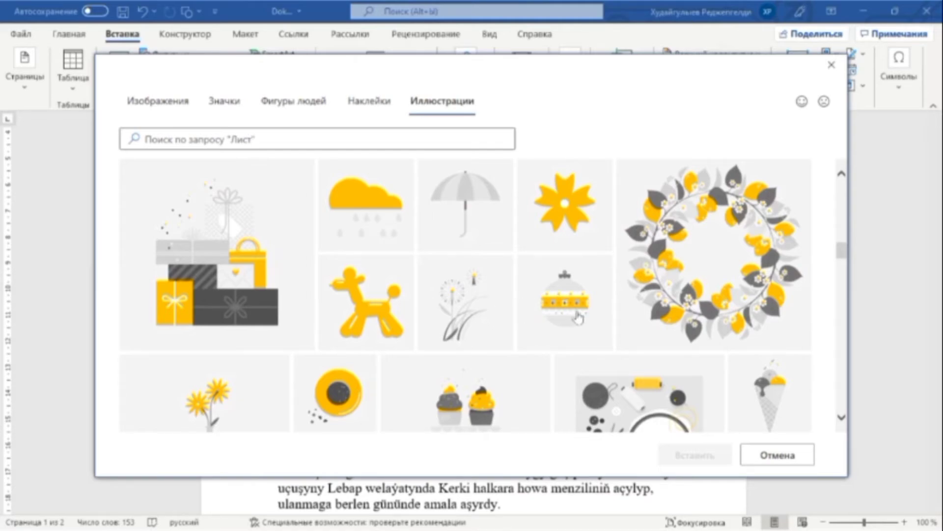
{"action": "scroll", "coordinate": [550, 276], "scroll_direction": "down", "scroll_amount": 2}
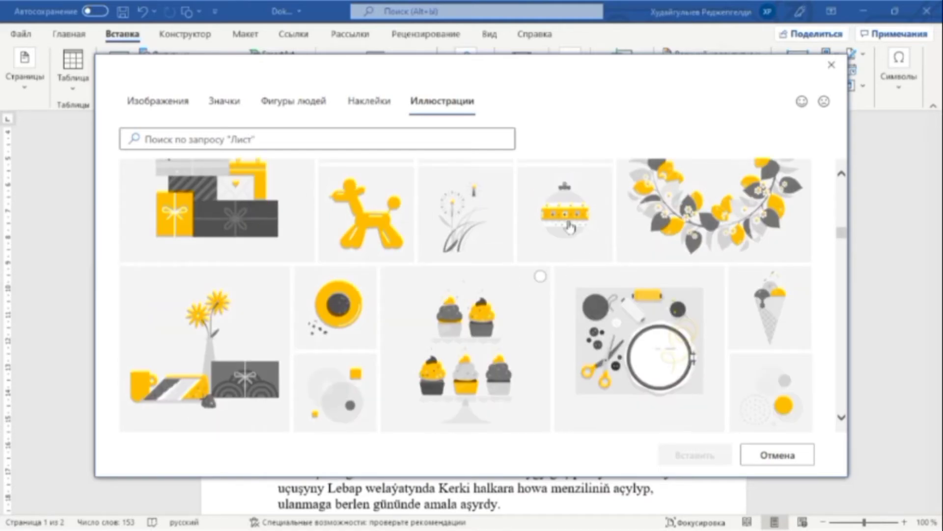
- Insert only the Christmas ornament illustration from the stock library, clearing the cupcake stand selection
{"action": "left_click", "coordinate": [552, 219]}
{"action": "scroll", "coordinate": [555, 218], "scroll_direction": "down", "scroll_amount": 3}
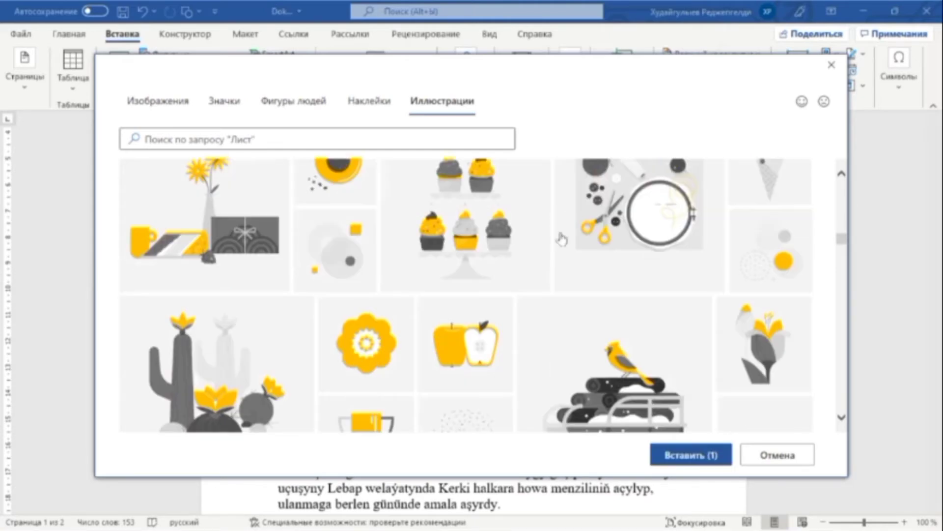
{"action": "scroll", "coordinate": [600, 223], "scroll_direction": "up", "scroll_amount": 3}
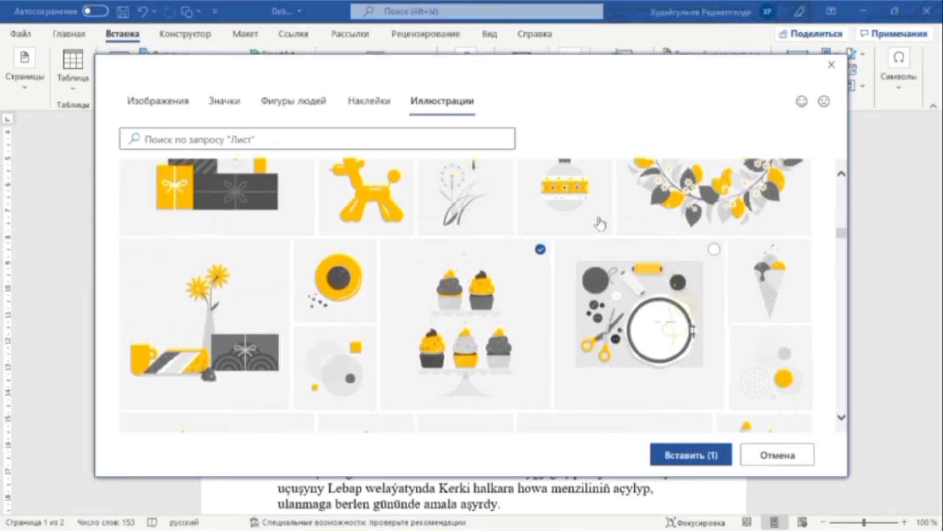
{"action": "left_click", "coordinate": [560, 204]}
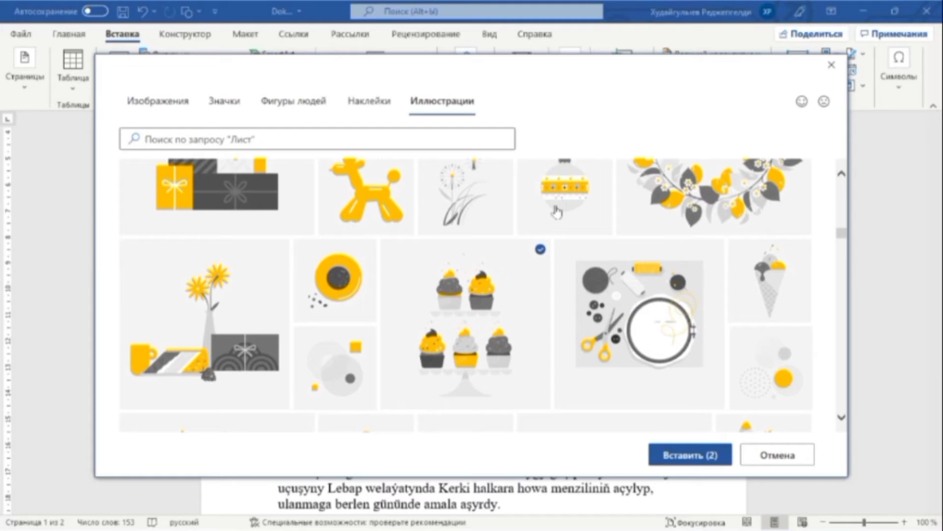
{"action": "scroll", "coordinate": [557, 212], "scroll_direction": "up", "scroll_amount": 2}
{"action": "left_click", "coordinate": [539, 319]}
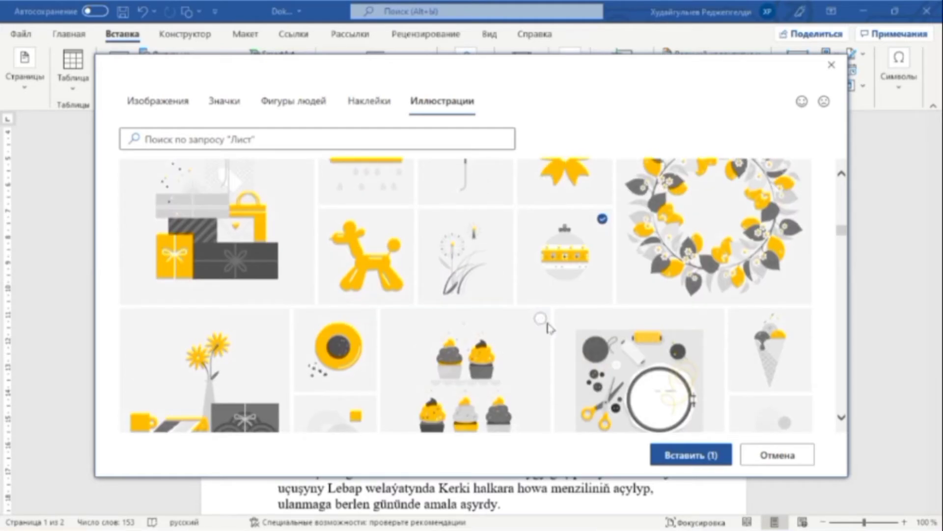
{"action": "left_click", "coordinate": [678, 456]}
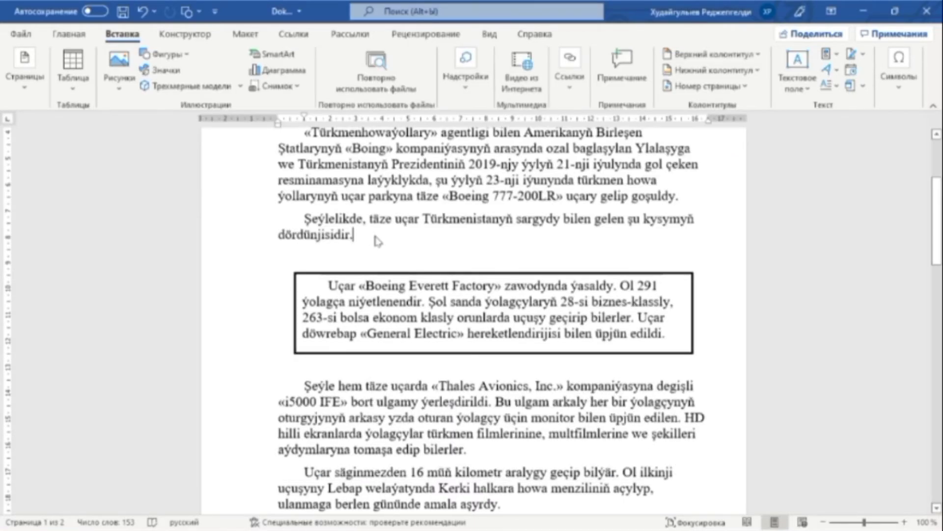
- Shrink the Christmas ornament illustration to about 5.66 × 5.66 cm and set square text wrapping around it
{"action": "scroll", "coordinate": [607, 375], "scroll_direction": "down", "scroll_amount": 3}
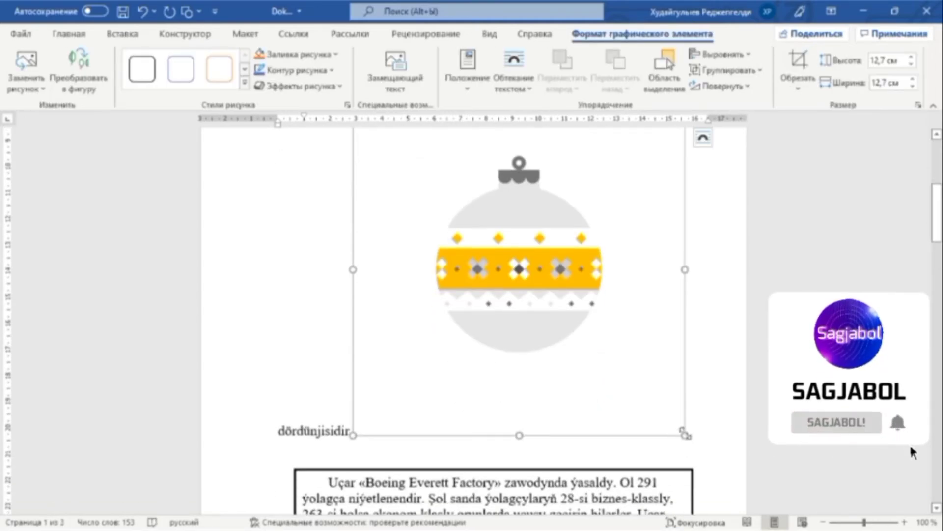
{"action": "left_click_drag", "start_coordinate": [684, 447], "coordinate": [467, 253]}
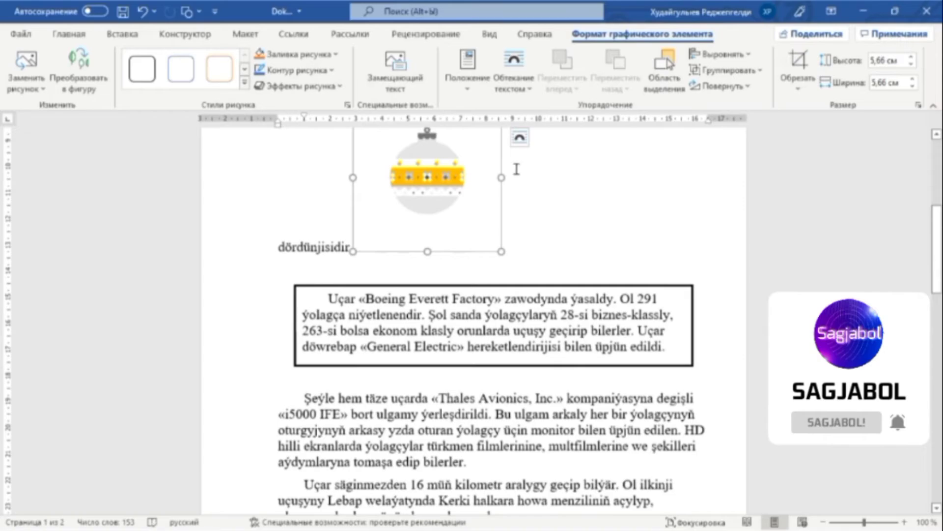
{"action": "left_click", "coordinate": [520, 138]}
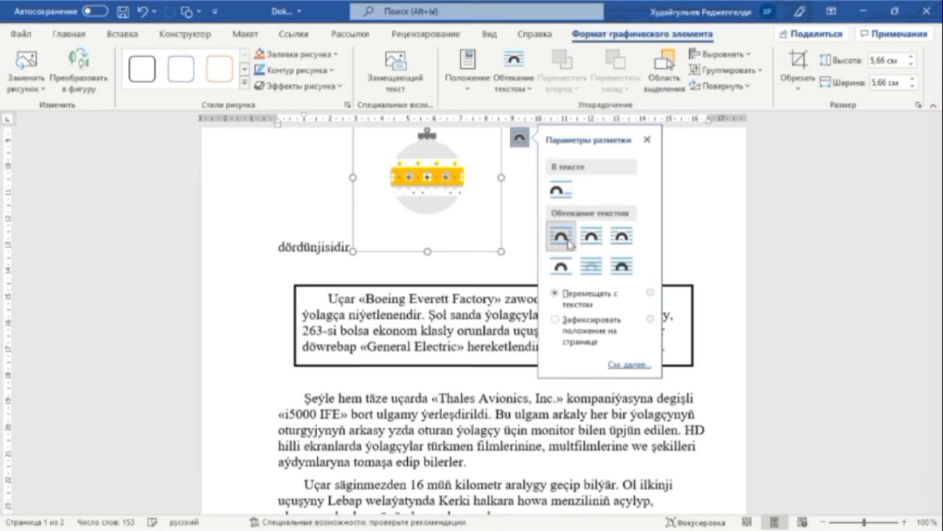
{"action": "left_click", "coordinate": [561, 235]}
- Try shrinking the Christmas ornament to about 1.3 × 1.3 cm and remove it from the page
{"action": "scroll", "coordinate": [472, 354], "scroll_direction": "up", "scroll_amount": 4}
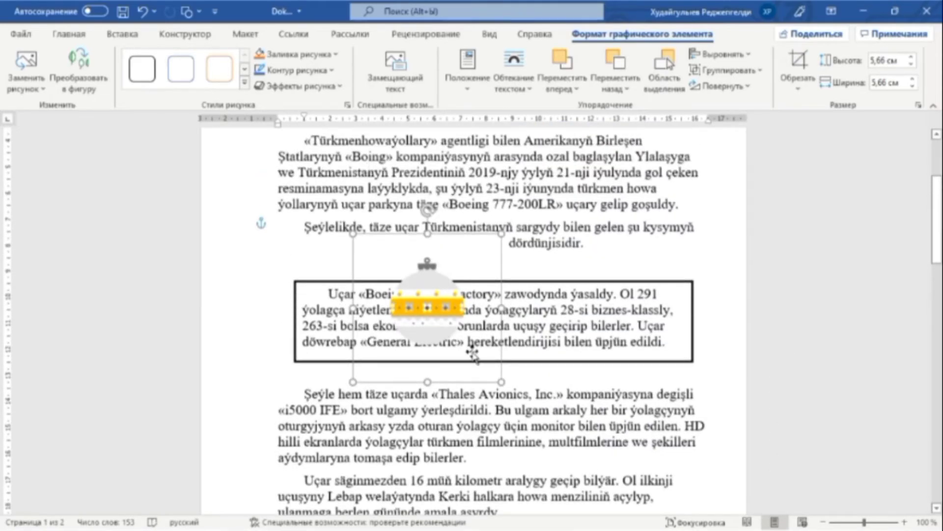
{"action": "left_click_drag", "start_coordinate": [501, 381], "coordinate": [388, 268]}
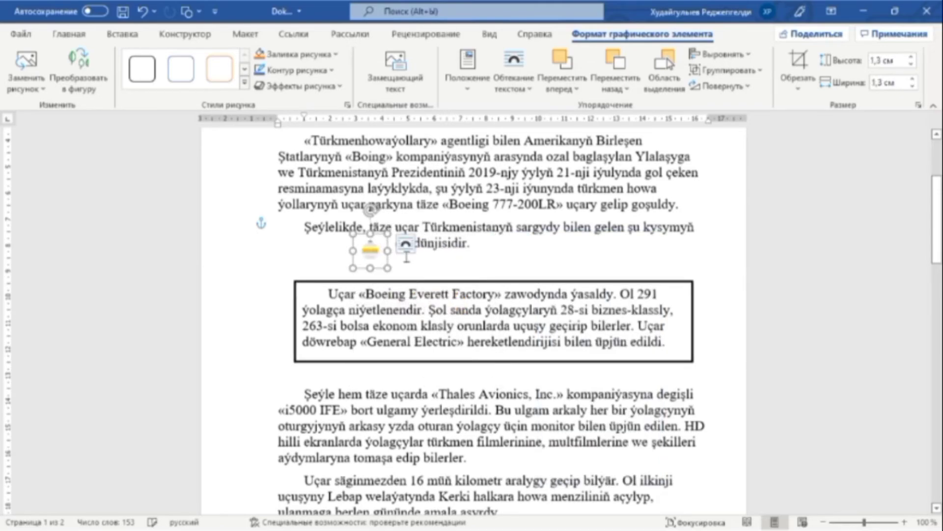
{"action": "key", "text": "Delete"}
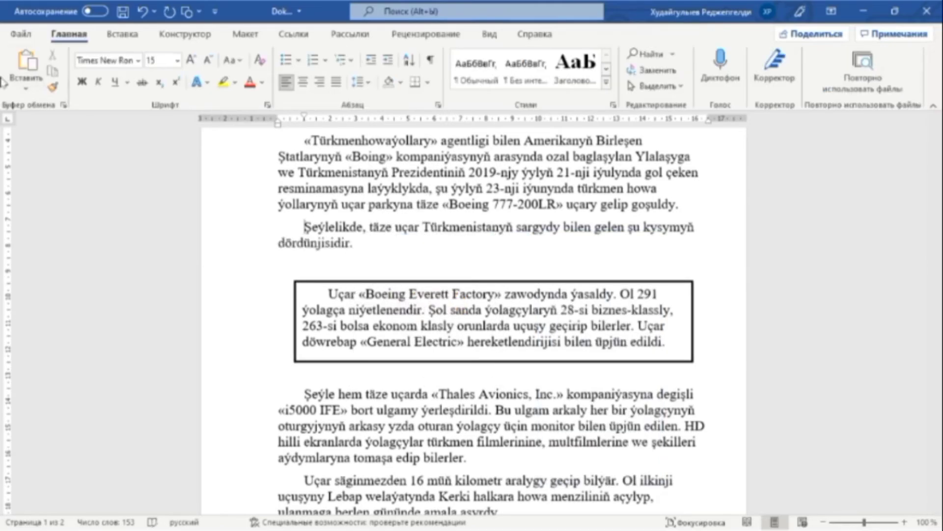
- Insert the smiling emoji with sunglasses from the Эмодзи category of the online 3D models
{"action": "left_click", "coordinate": [109, 37]}
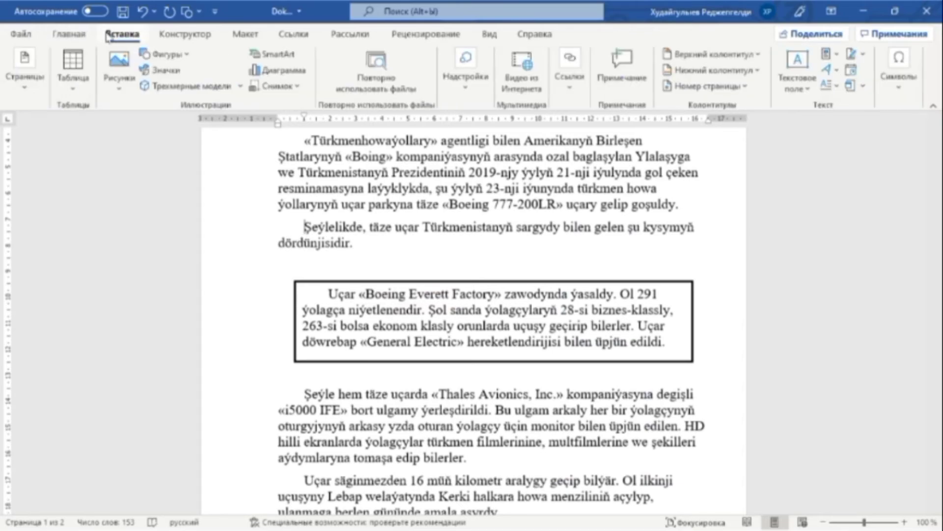
{"action": "left_click", "coordinate": [218, 88]}
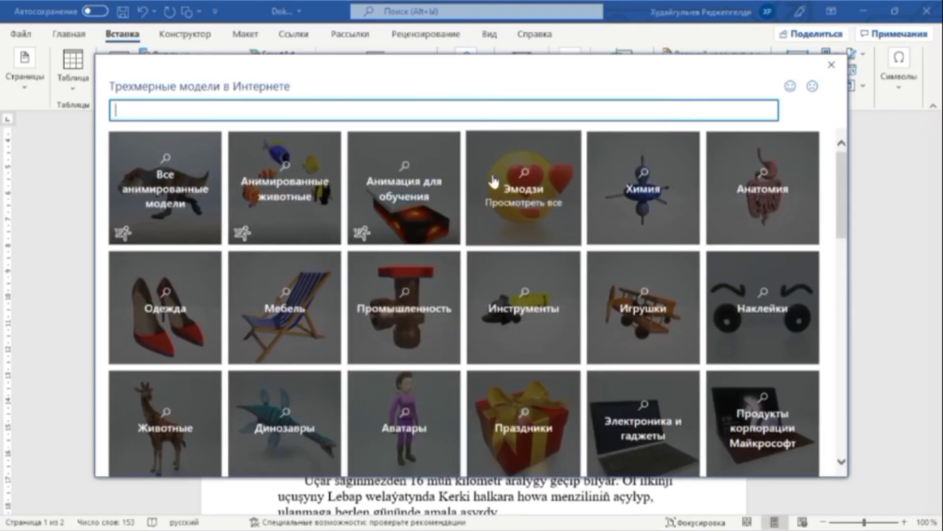
{"action": "left_click", "coordinate": [504, 194]}
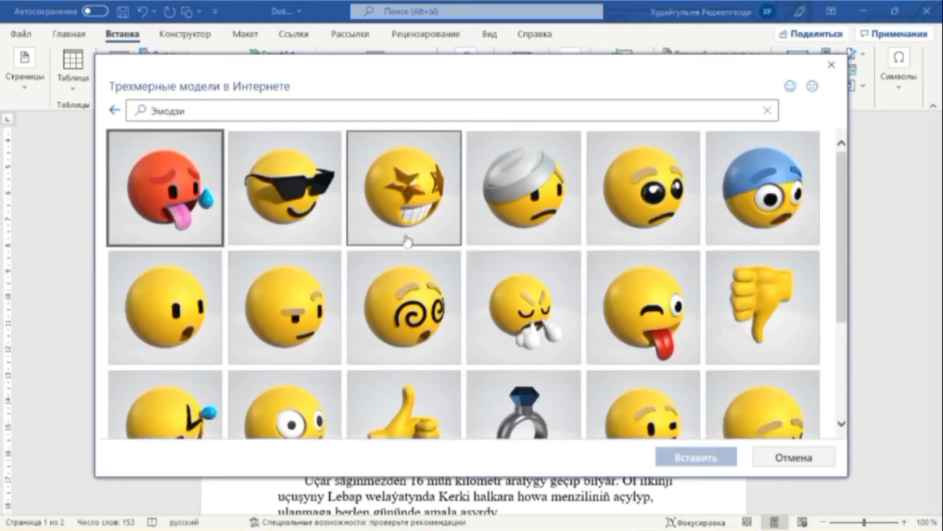
{"action": "left_click", "coordinate": [294, 192]}
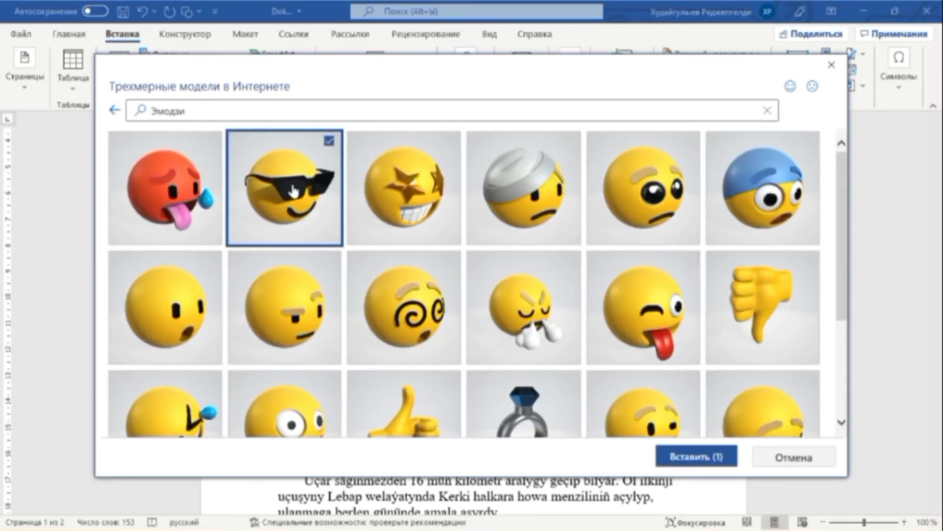
{"action": "left_click", "coordinate": [685, 457]}
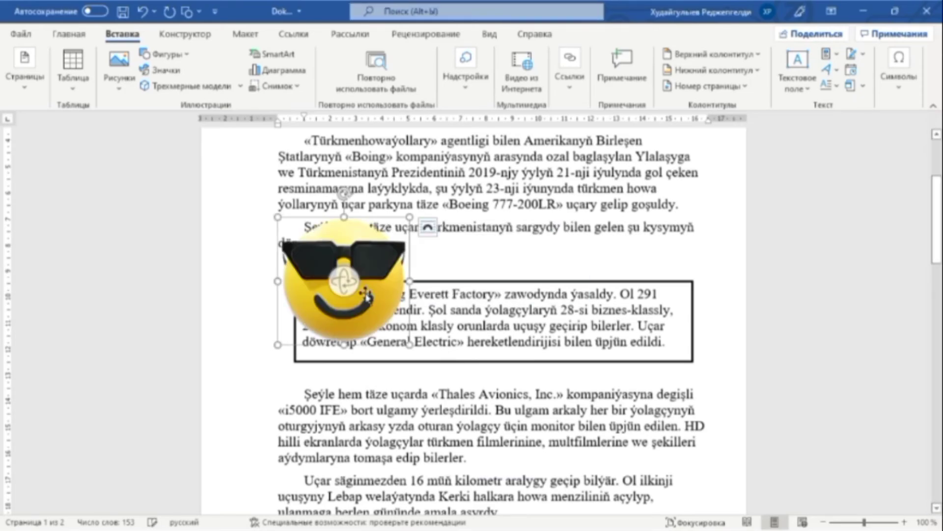
- Set the text wrapping of the sunglasses emoji model to tight so text follows its outline
{"action": "left_click", "coordinate": [428, 228]}
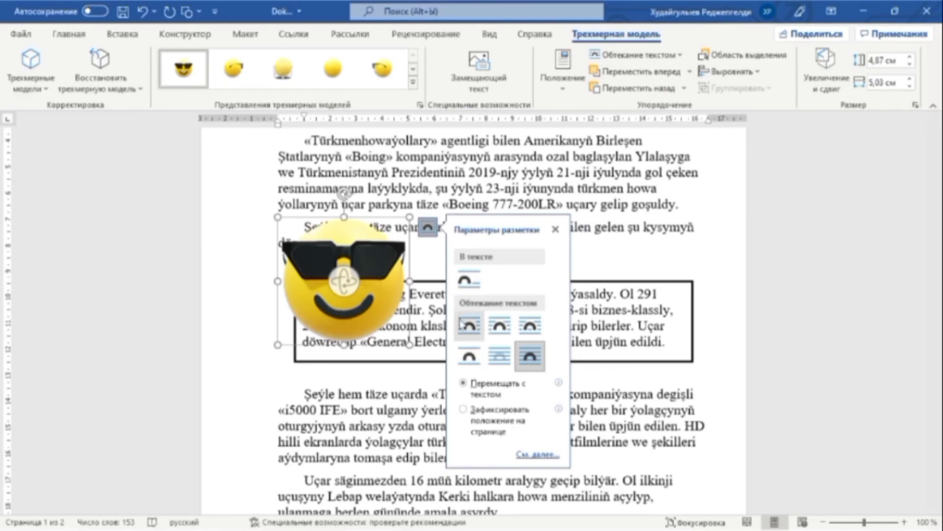
{"action": "left_click", "coordinate": [497, 327]}
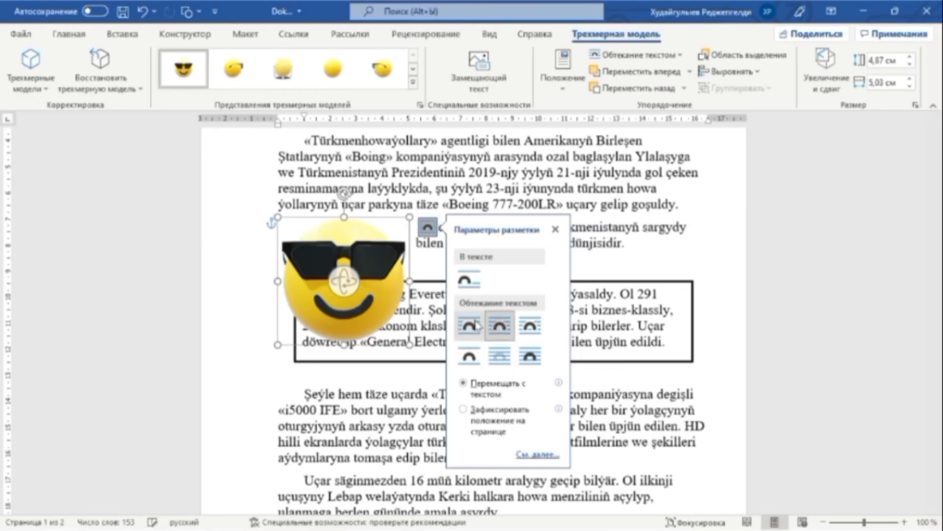
{"action": "left_click", "coordinate": [427, 374]}
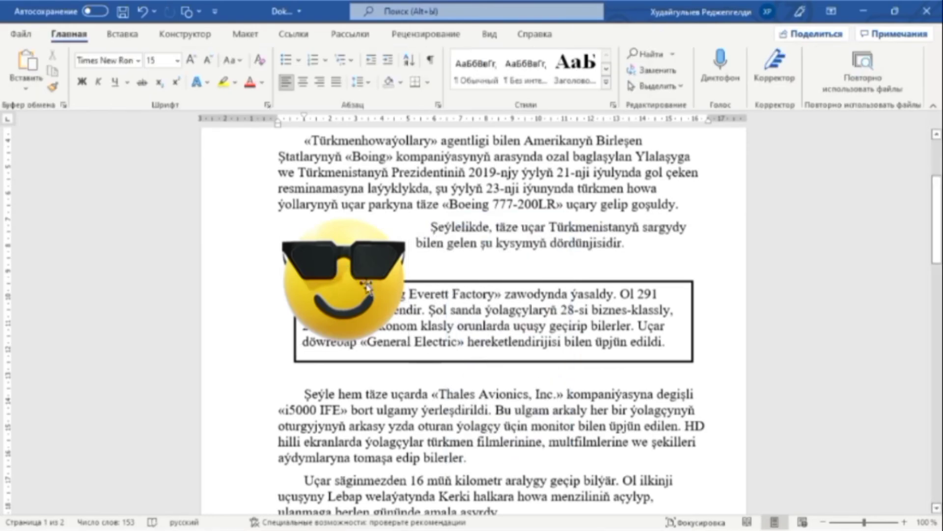
- Move the emoji model up to the start of the «Türkmenhowaýollary» paragraph and shrink it to about 3.64 × 3.76 cm
{"action": "left_click_drag", "start_coordinate": [368, 288], "coordinate": [369, 179]}
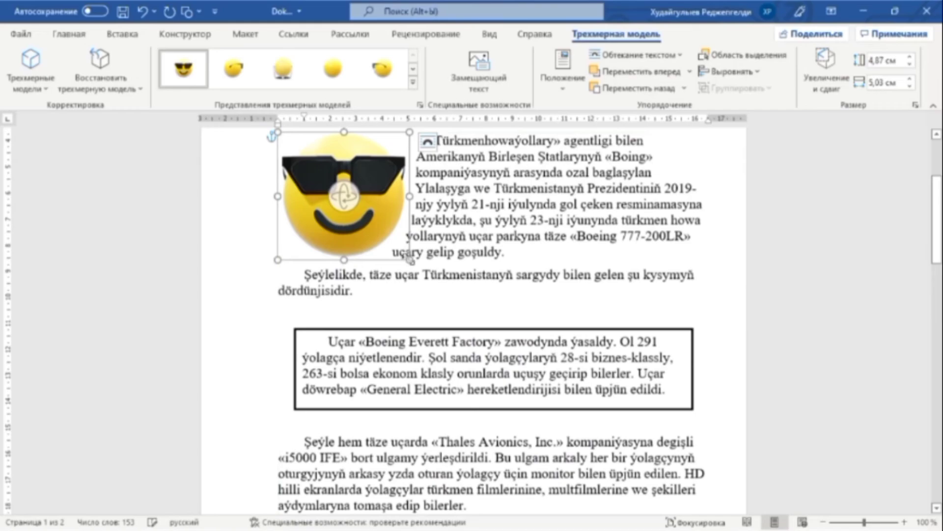
{"action": "left_click_drag", "start_coordinate": [410, 259], "coordinate": [376, 221]}
- Try rotating the sunglasses emoji model in 3D and remove it from the document
{"action": "scroll", "coordinate": [462, 227], "scroll_direction": "up", "scroll_amount": 2}
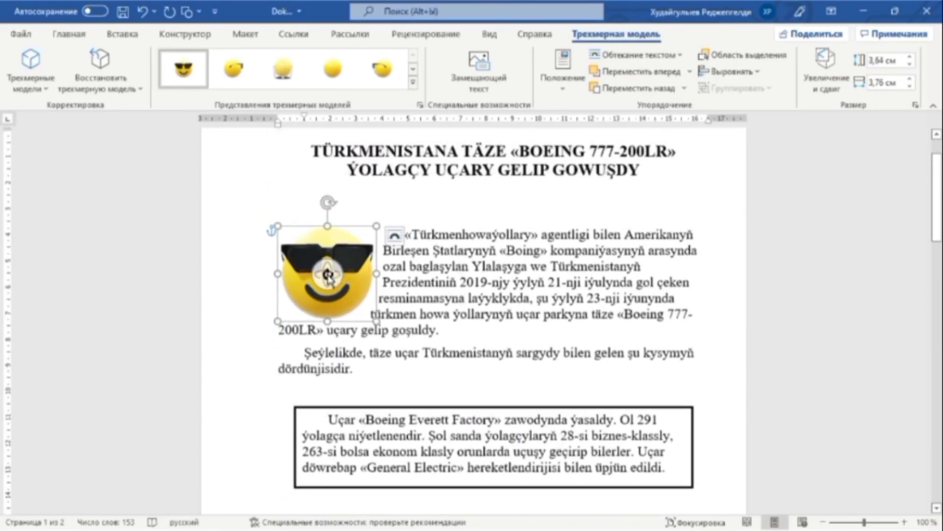
{"action": "left_click_drag", "start_coordinate": [328, 278], "coordinate": [392, 285]}
{"action": "key", "text": "Delete"}
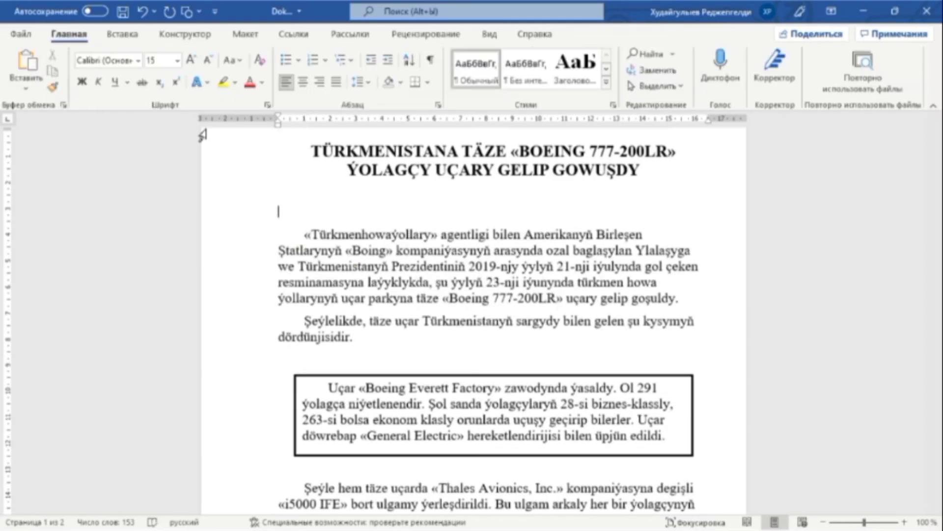